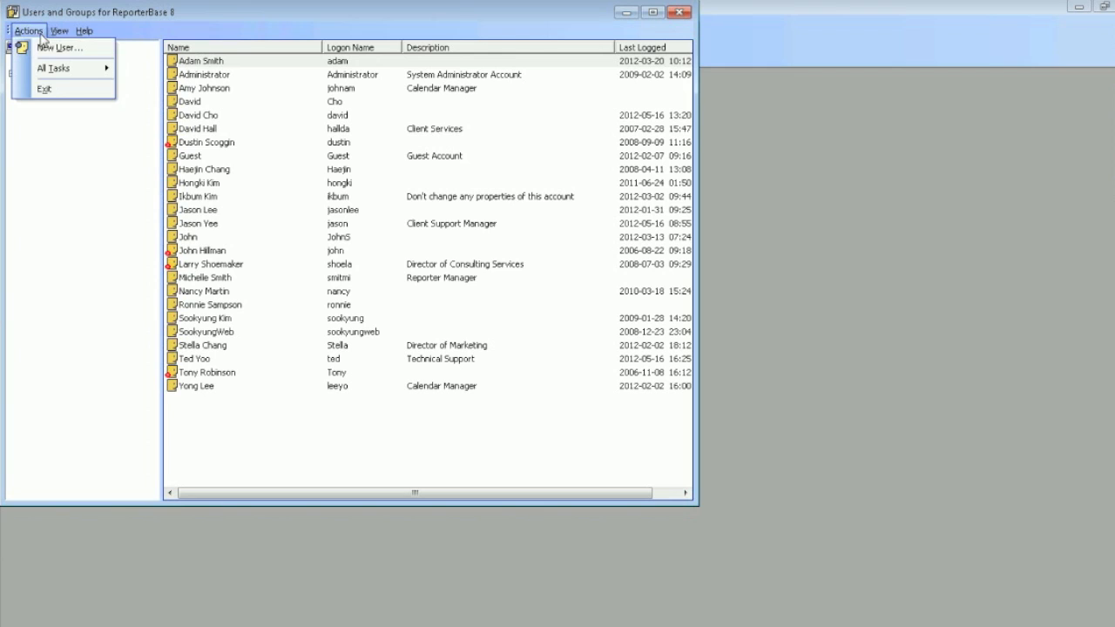
Start a new user account and fill in the user's first name, last name and display name
left_click(41, 51)
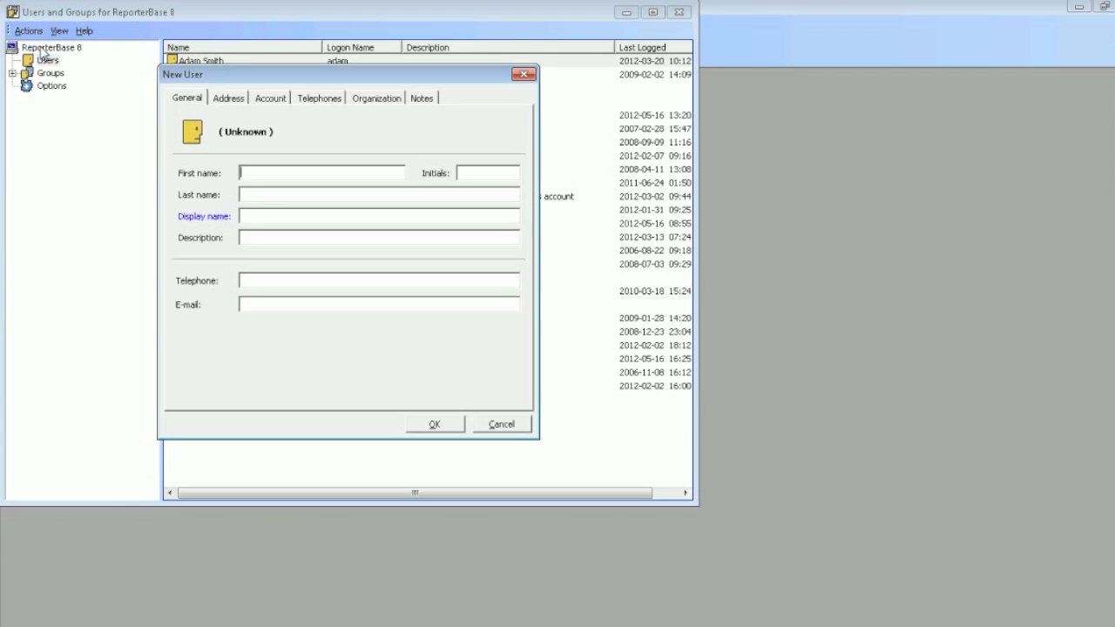
key("Tab")
key("Tab")
key("Tab")
type("David")
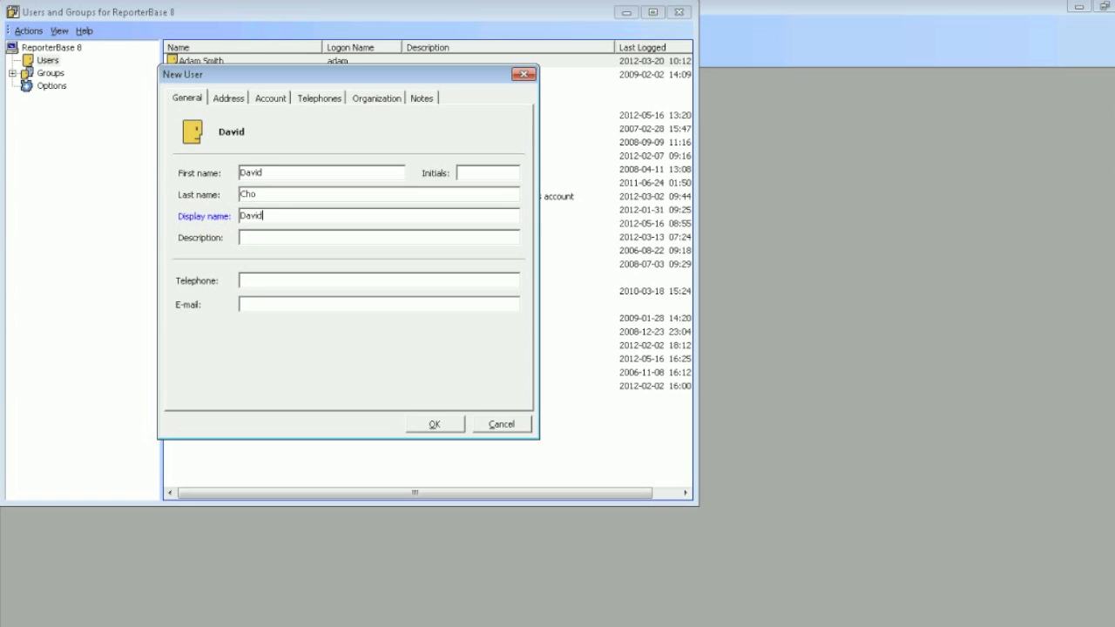
Enter the new user's logon name and account password, and repeat the password for confirmation
left_click(227, 99)
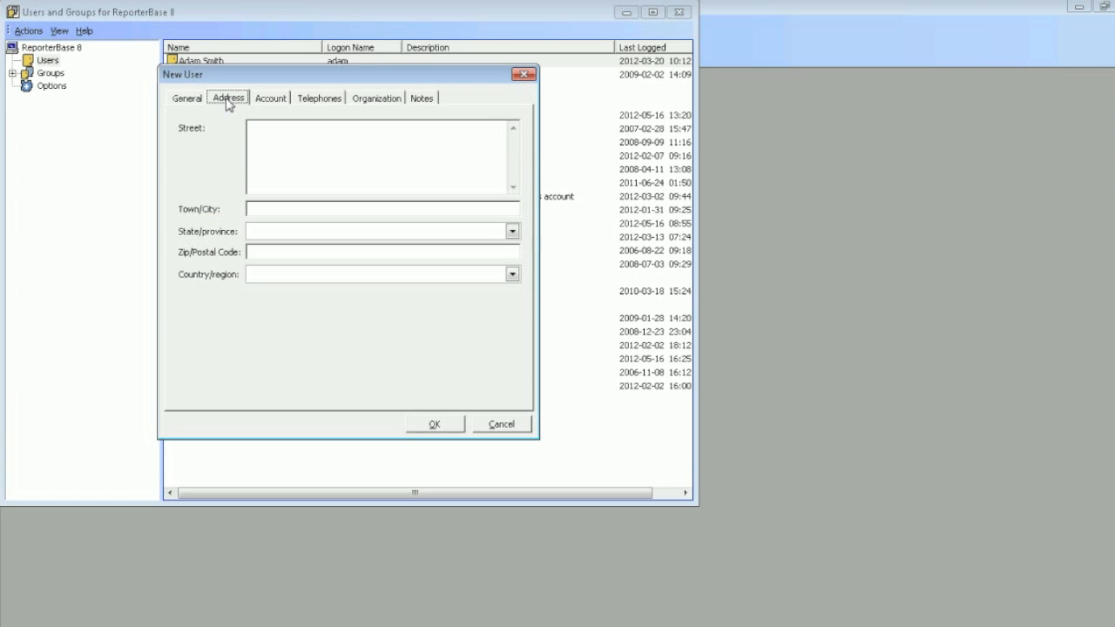
left_click(268, 101)
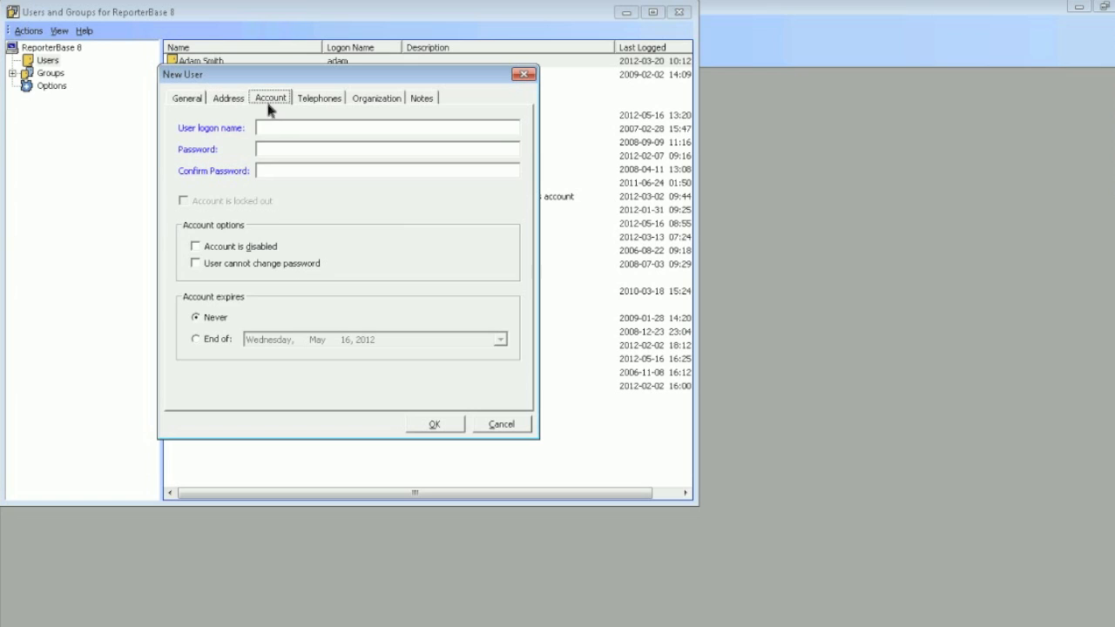
left_click(278, 130)
type("David")
key("Tab")
type("*****")
key("Tab")
type("*****")
Examine the new user's telephone, organization and notes fields, including the title and department choices
left_click(330, 101)
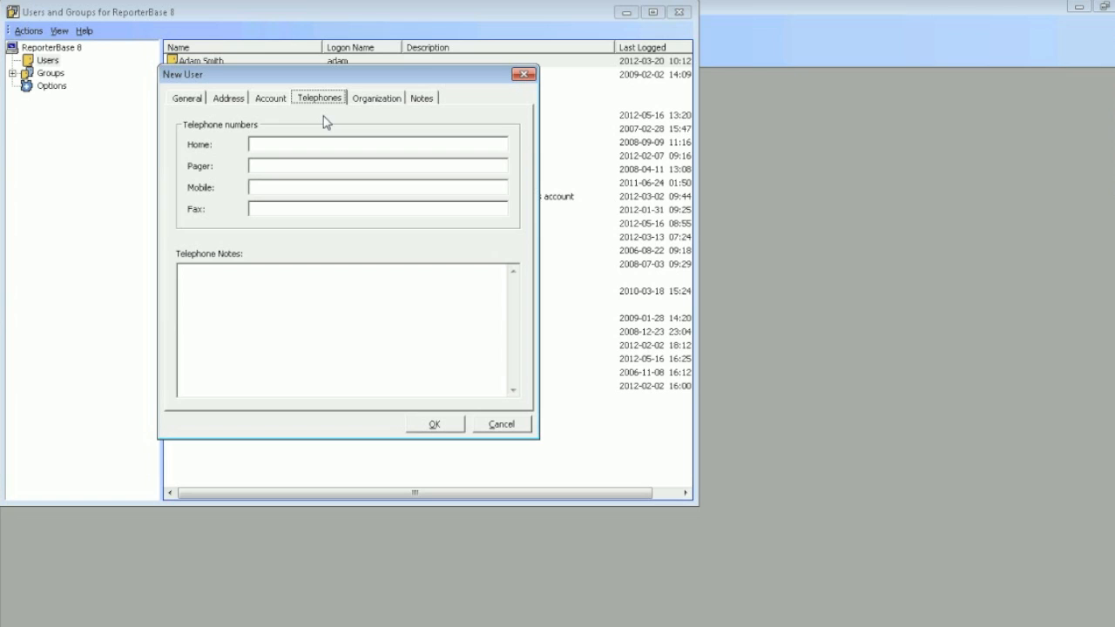
left_click(372, 99)
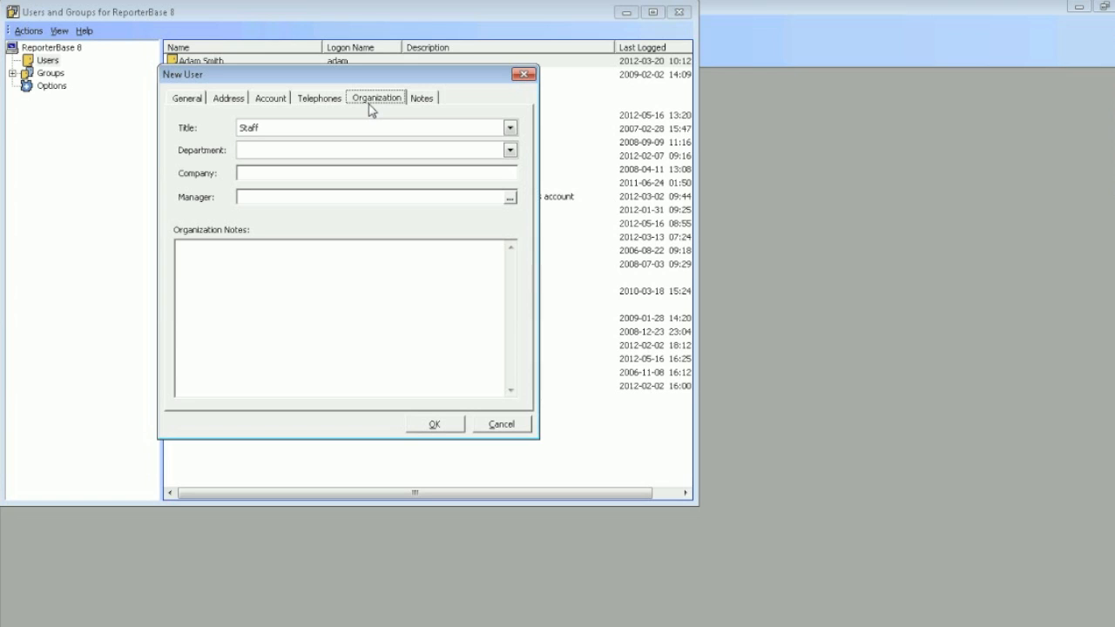
left_click(376, 132)
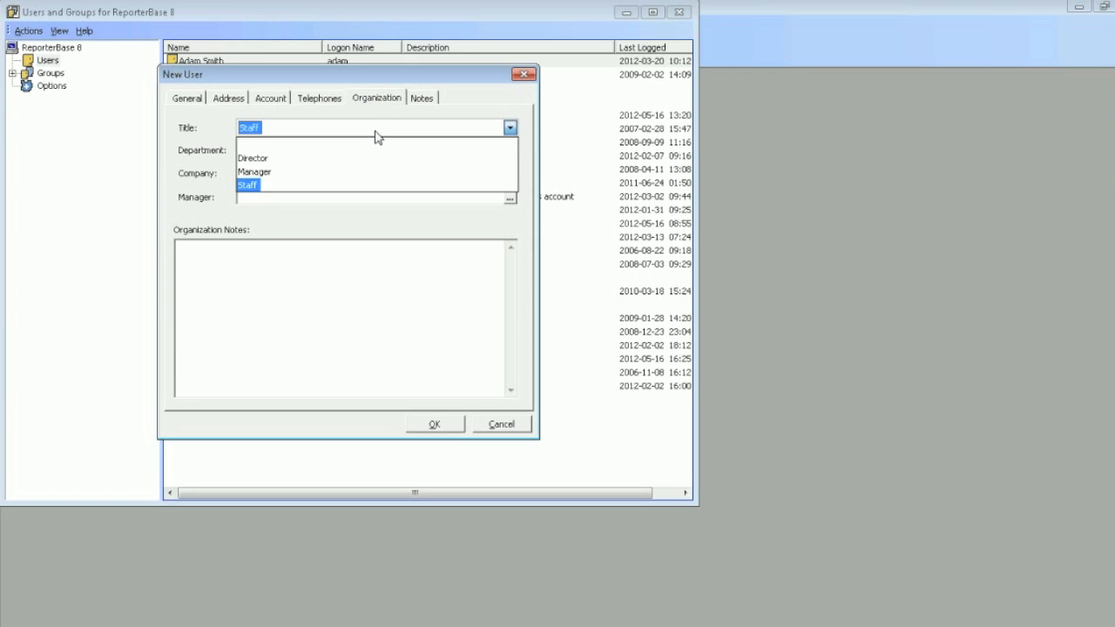
left_click(382, 152)
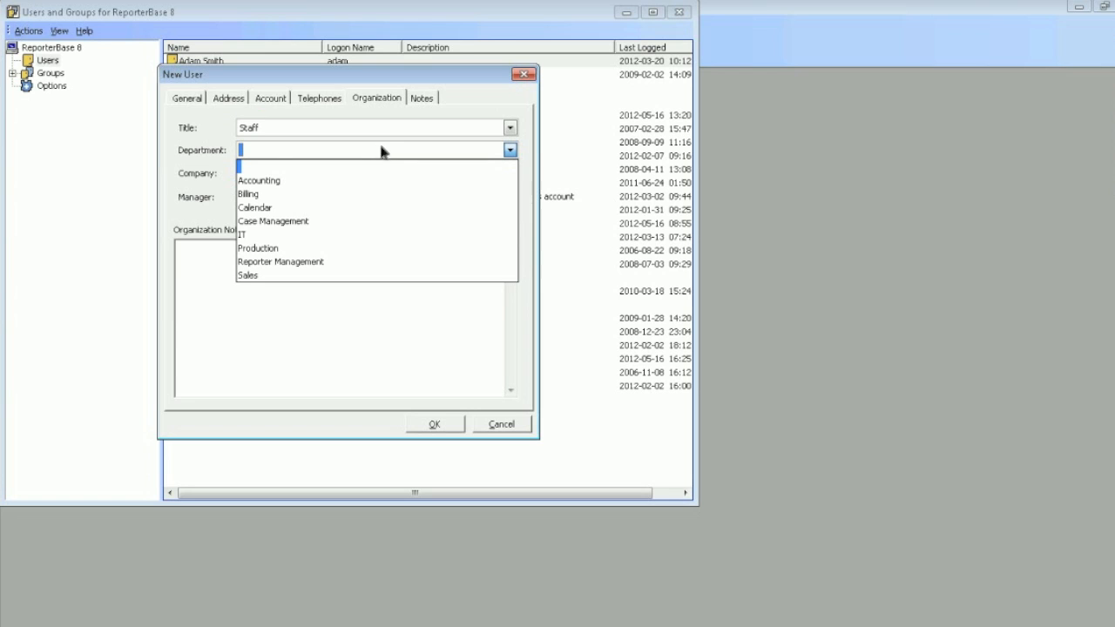
left_click(380, 166)
left_click(381, 172)
left_click(387, 199)
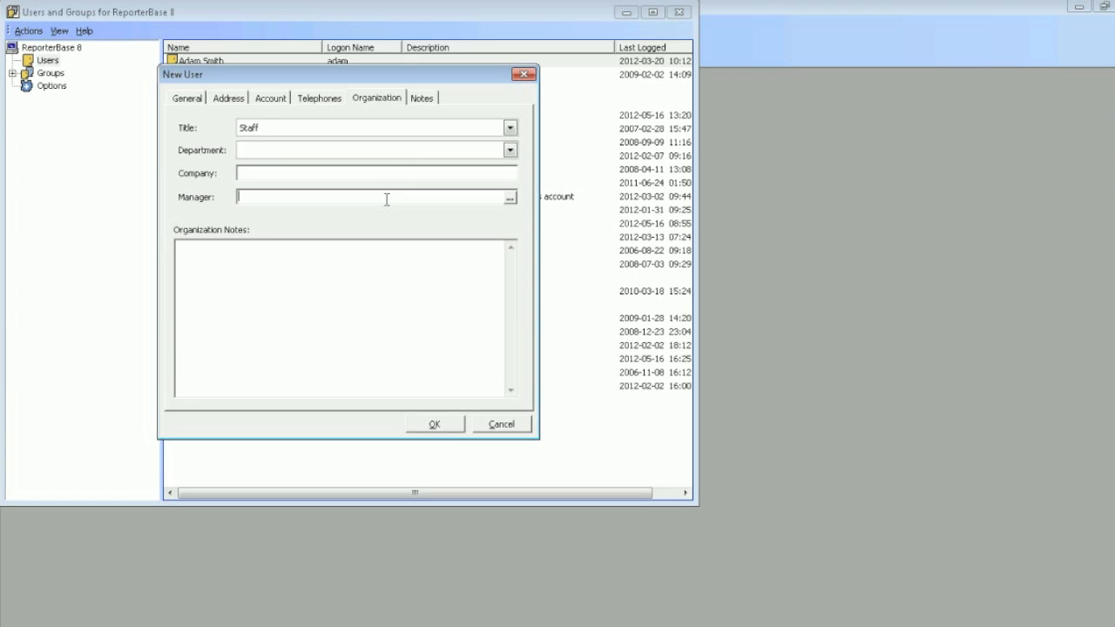
left_click(424, 98)
left_click(357, 214)
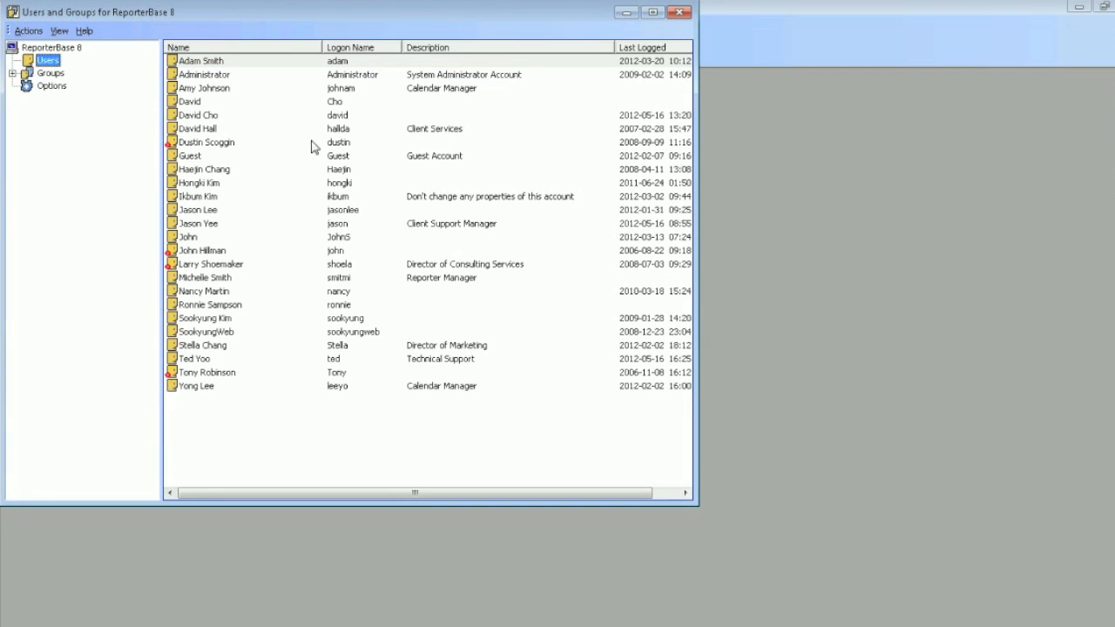
Open the fifth listed user's properties and examine the group memberships and the groups available to add
left_click(281, 116)
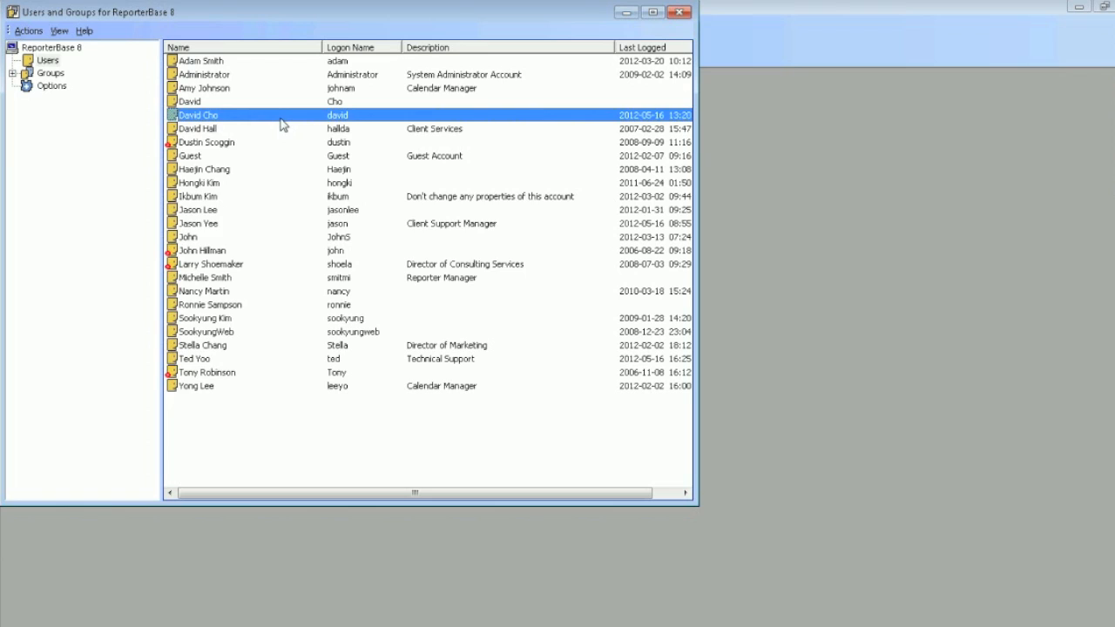
double_click(280, 122)
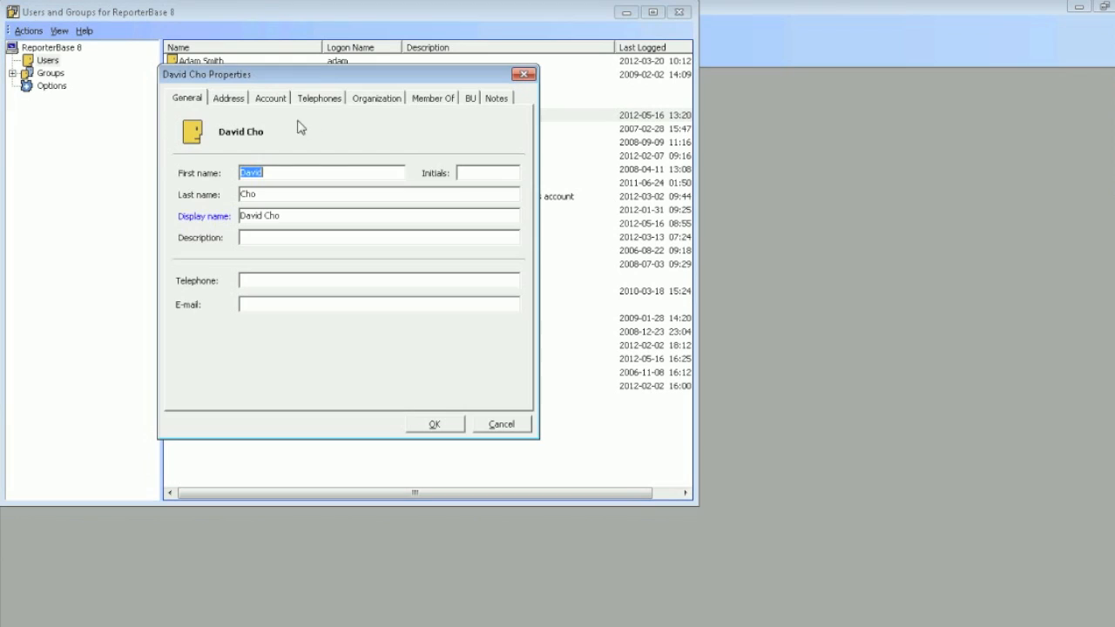
left_click(447, 103)
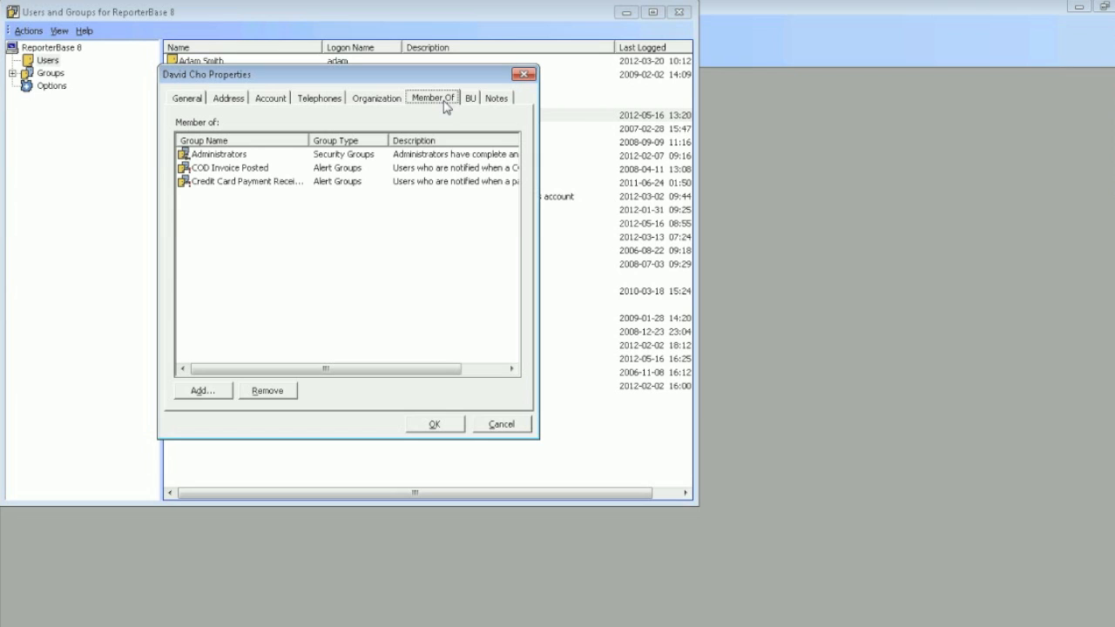
left_click(211, 391)
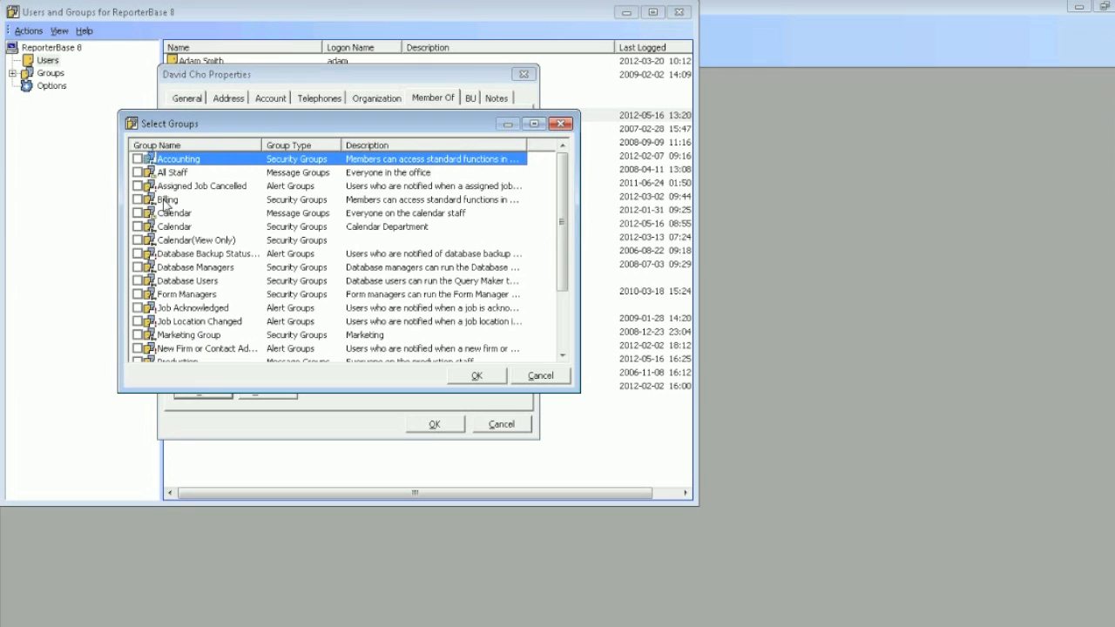
left_click(523, 378)
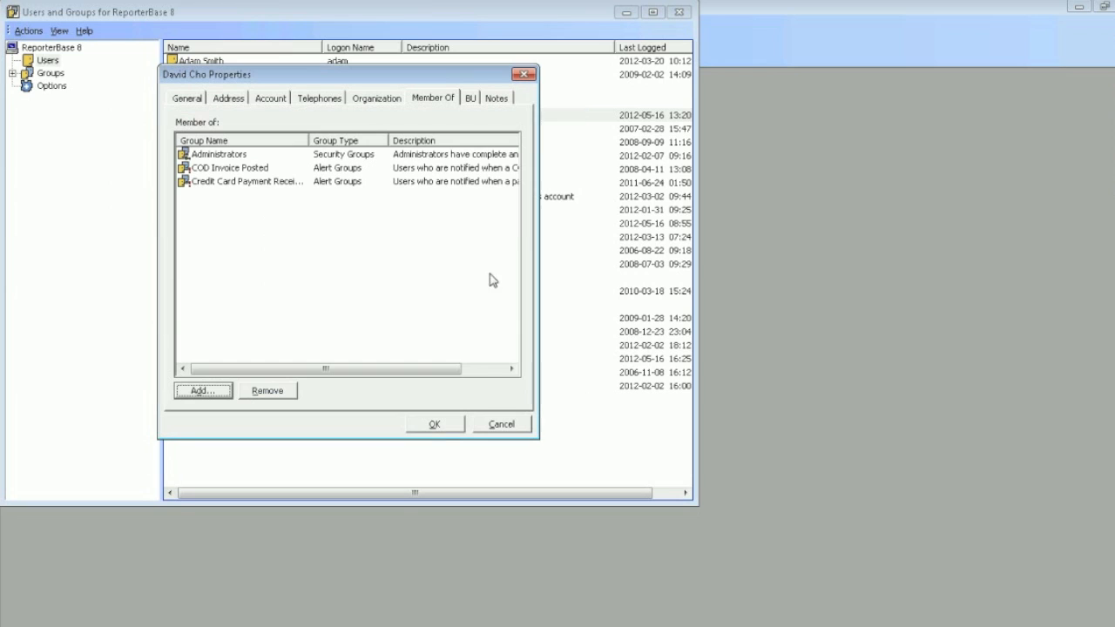
Review the business units this user can access and the units available to add, and close the properties
left_click(472, 100)
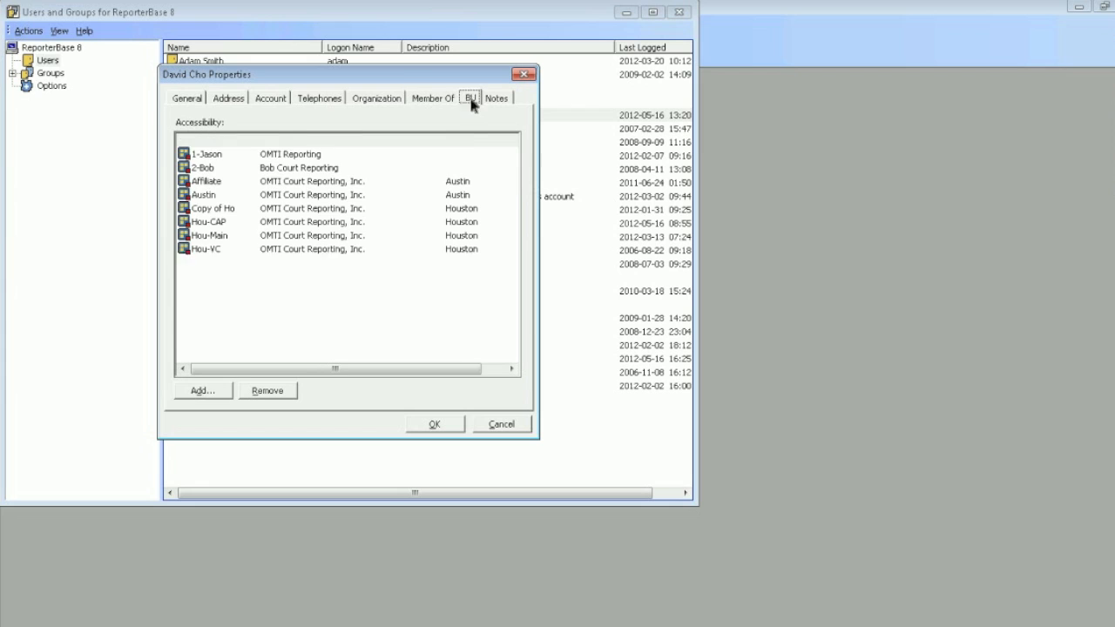
left_click(197, 394)
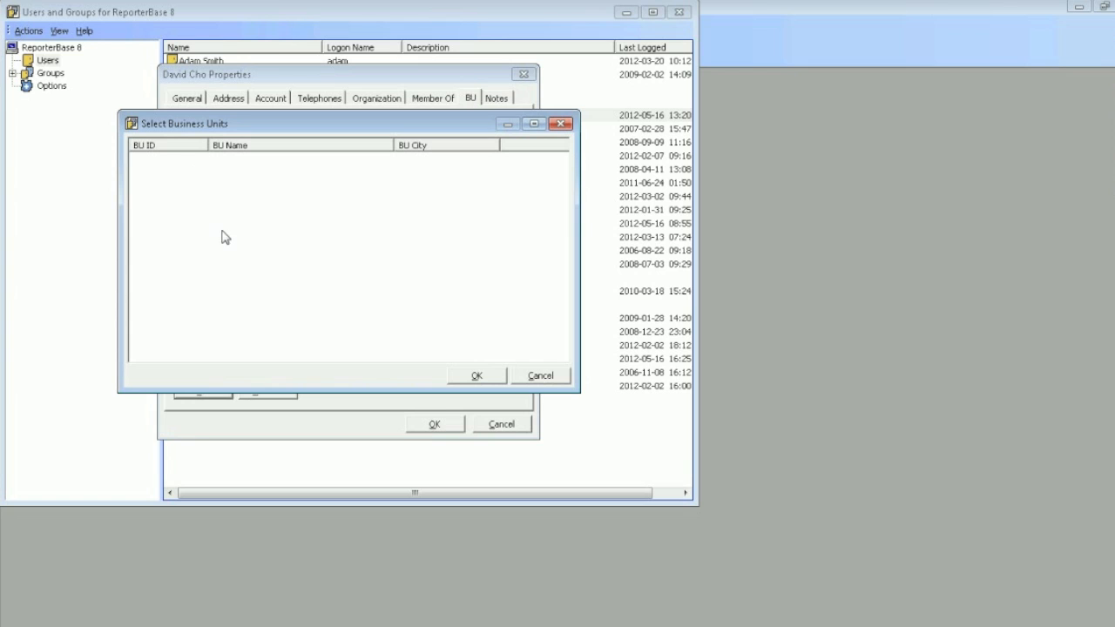
left_click(563, 383)
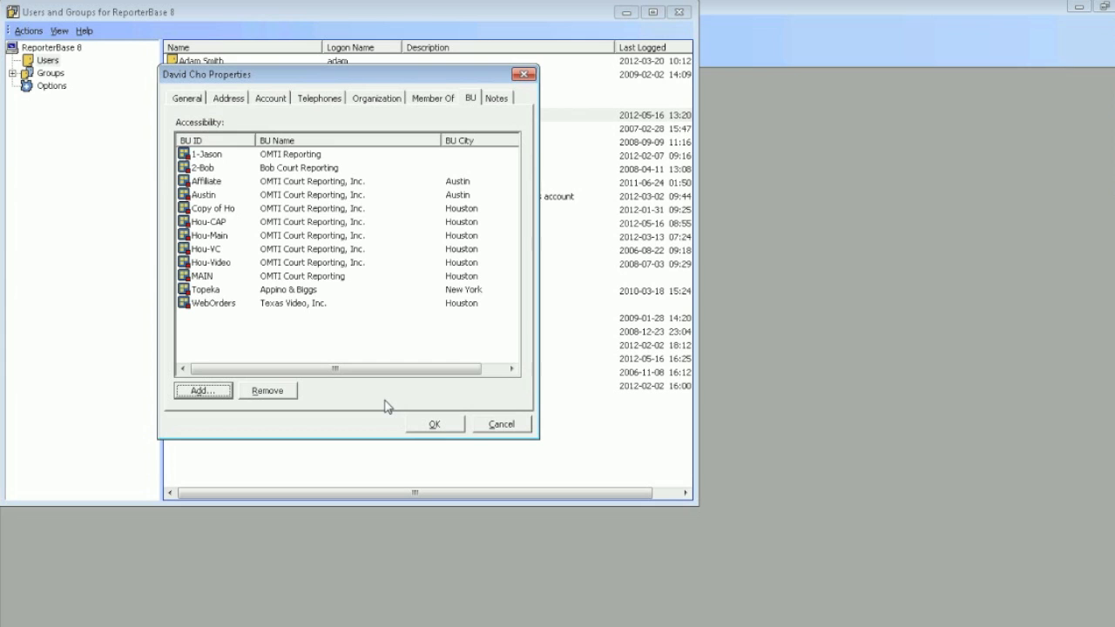
left_click(434, 425)
Create a new security group named Managers with no description
left_click(52, 75)
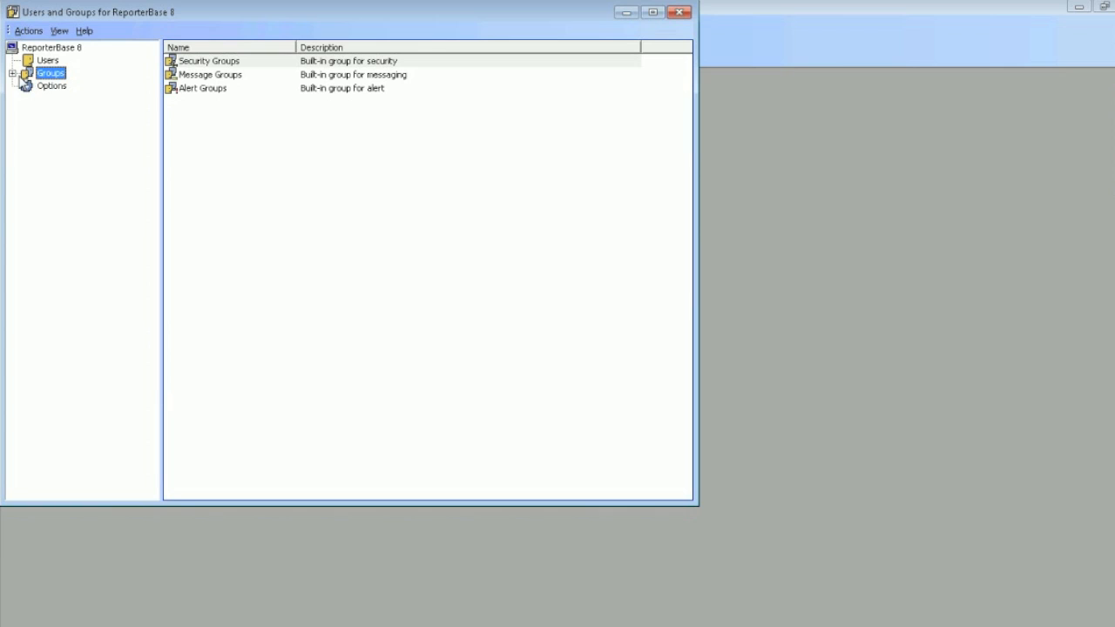
left_click(13, 74)
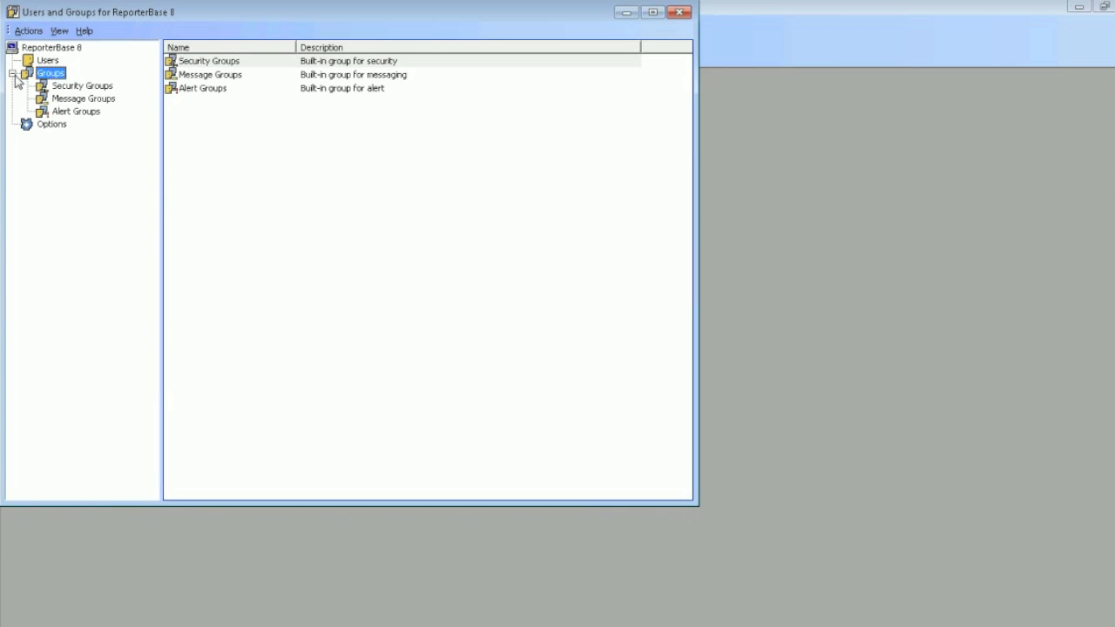
left_click(61, 88)
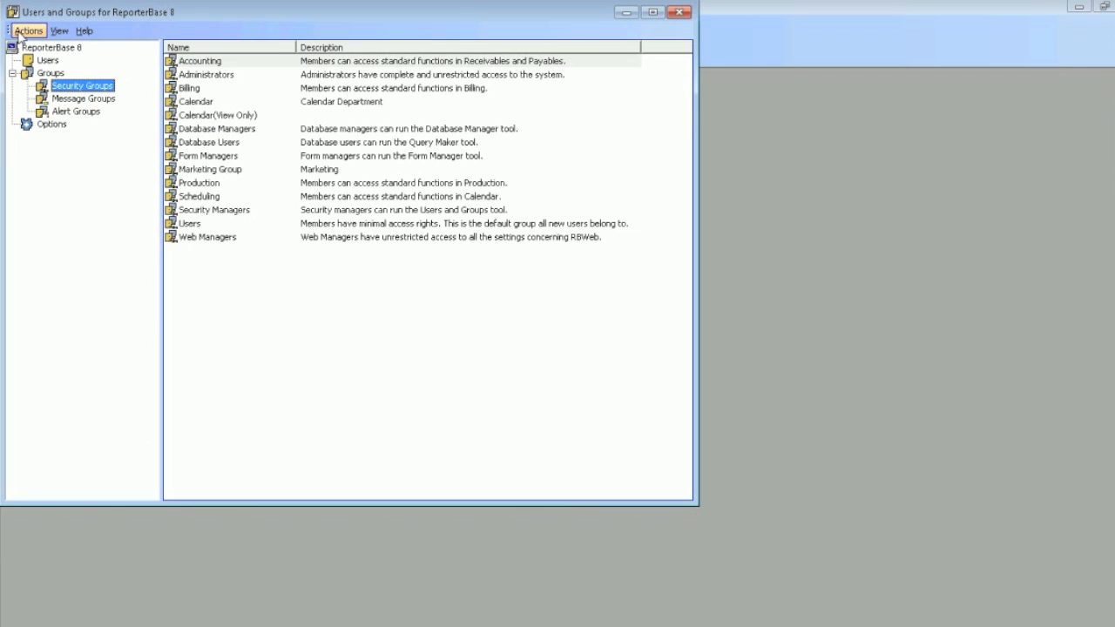
left_click(26, 30)
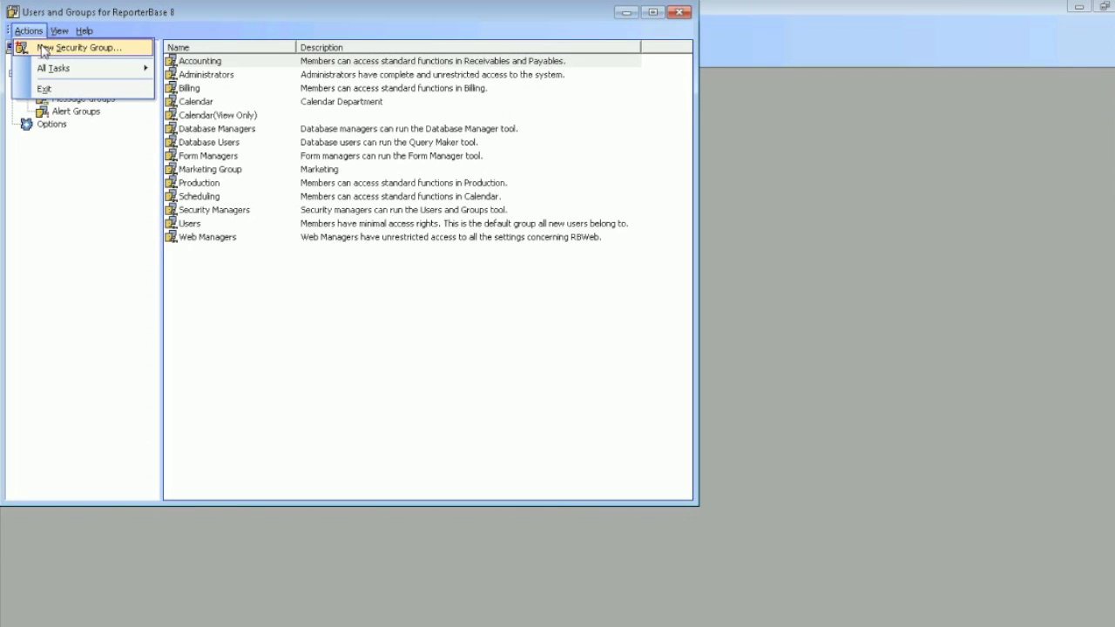
left_click(42, 50)
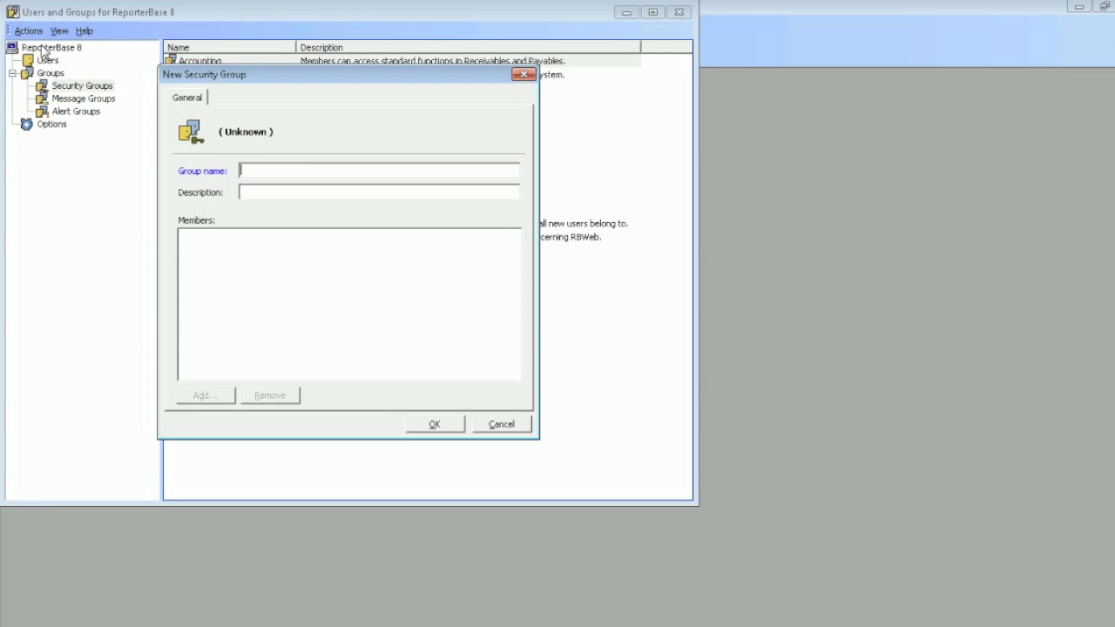
type("Magaers")
key("BackSpace")
key("BackSpace")
key("BackSpace")
key("BackSpace")
key("BackSpace")
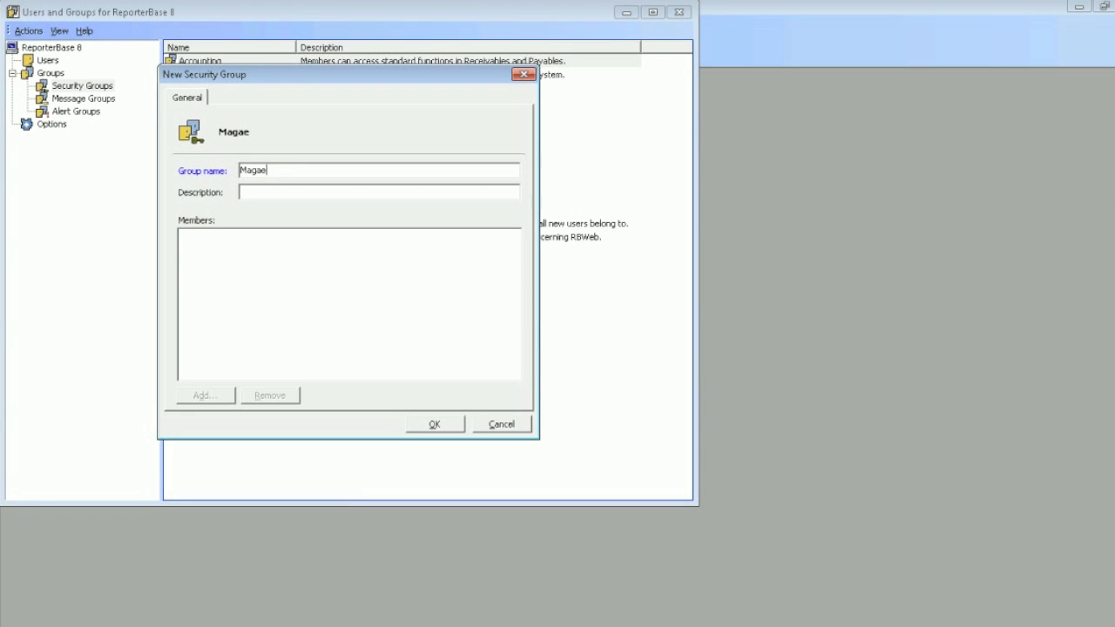
type("nagers")
left_click(329, 192)
left_click(436, 424)
Disallow Pay Adjustments and Override Resource Pay under Payables in the Managers group's security settings
left_click(237, 255)
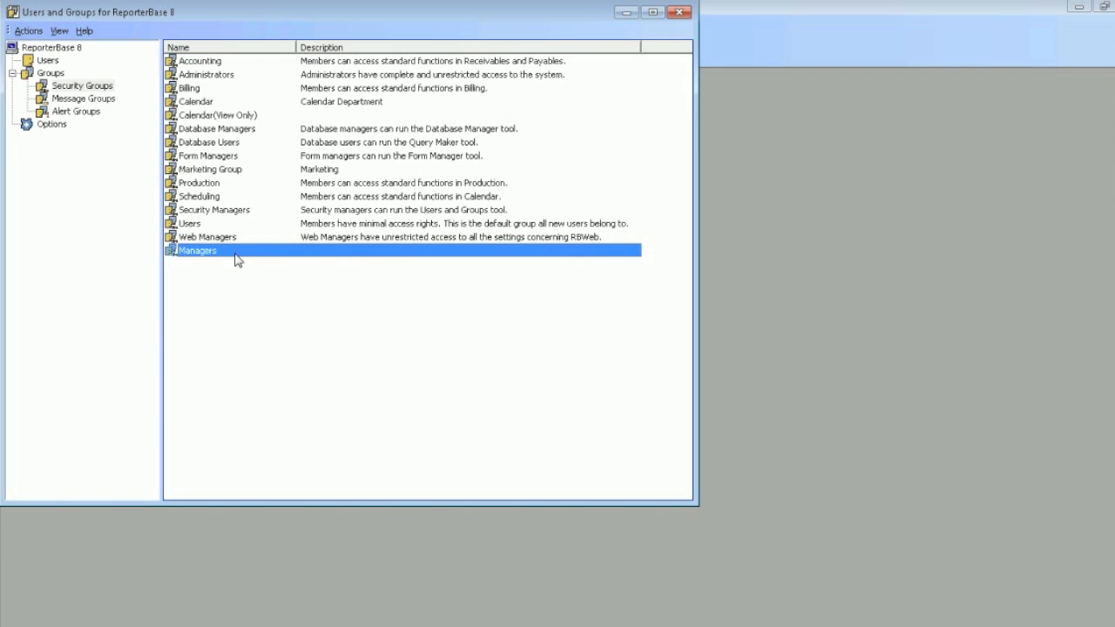
right_click(236, 255)
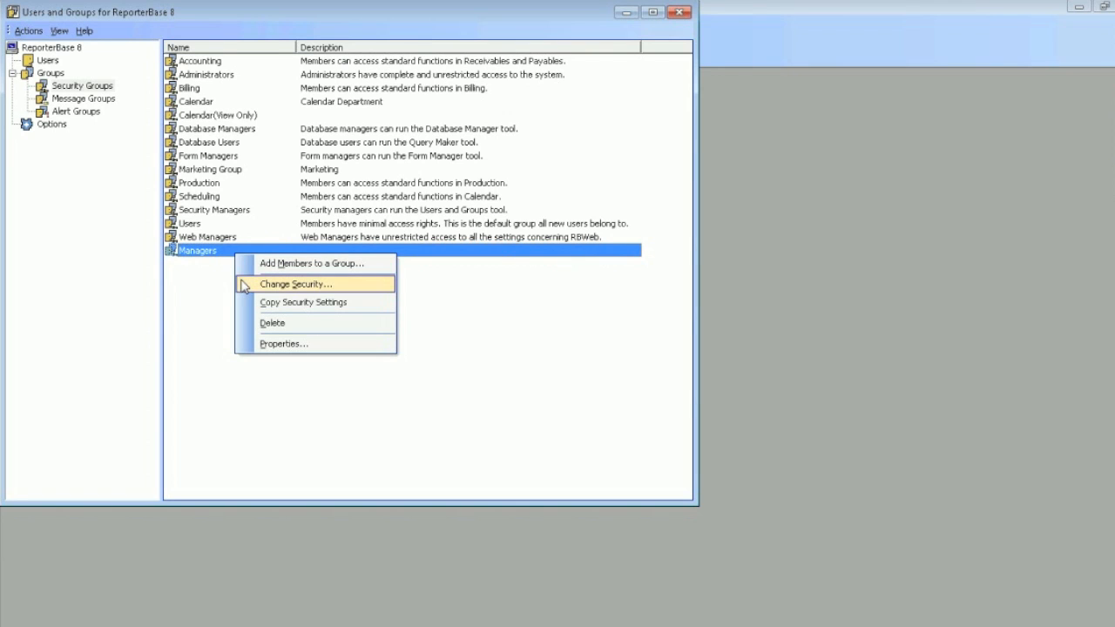
left_click(244, 285)
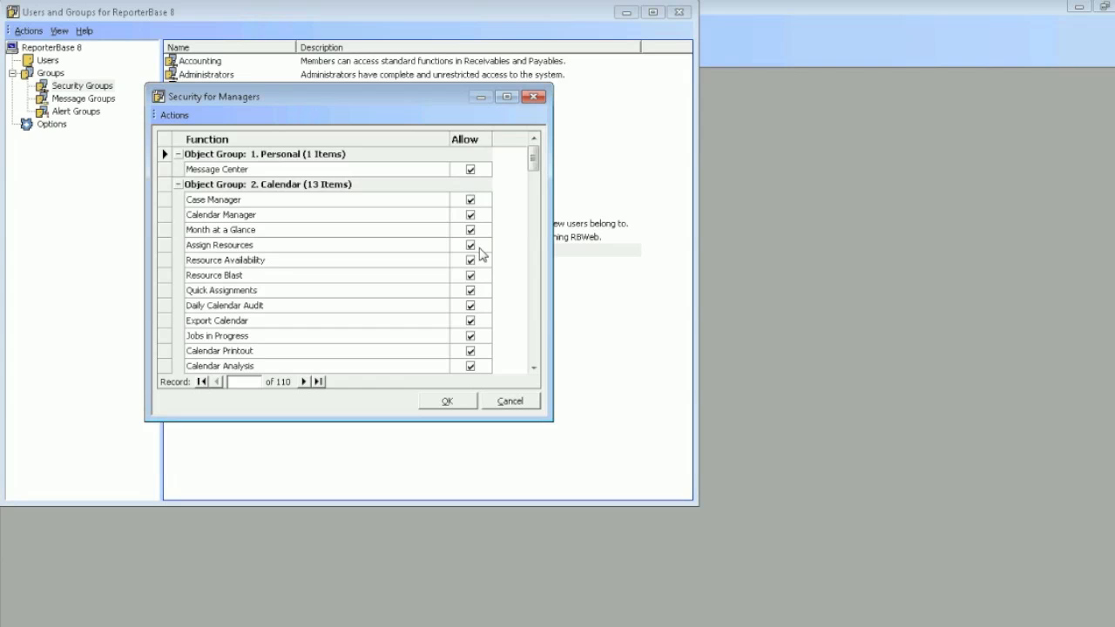
left_click(501, 251)
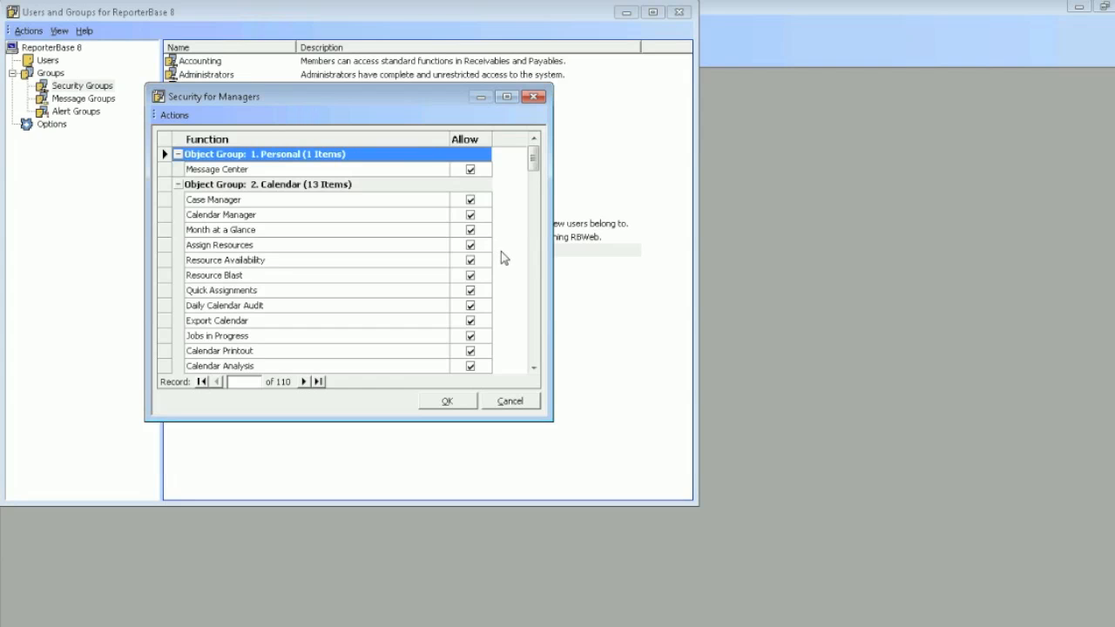
scroll(501, 252, "down", 3)
scroll(501, 252, "down", 3)
left_click_drag(531, 186, 559, 276)
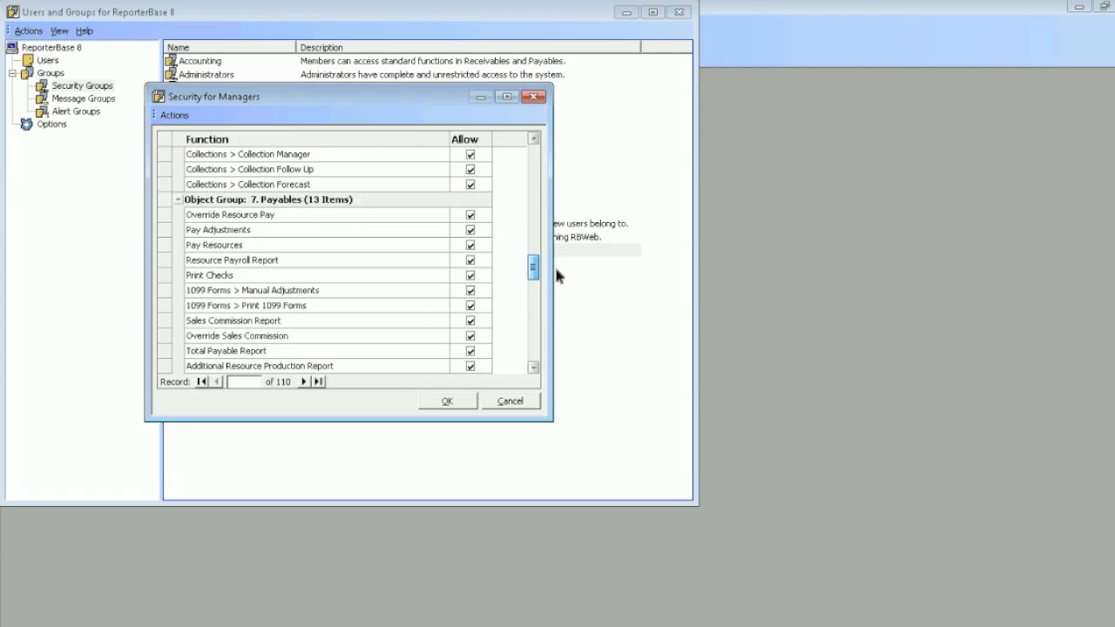
left_click(472, 231)
left_click(471, 215)
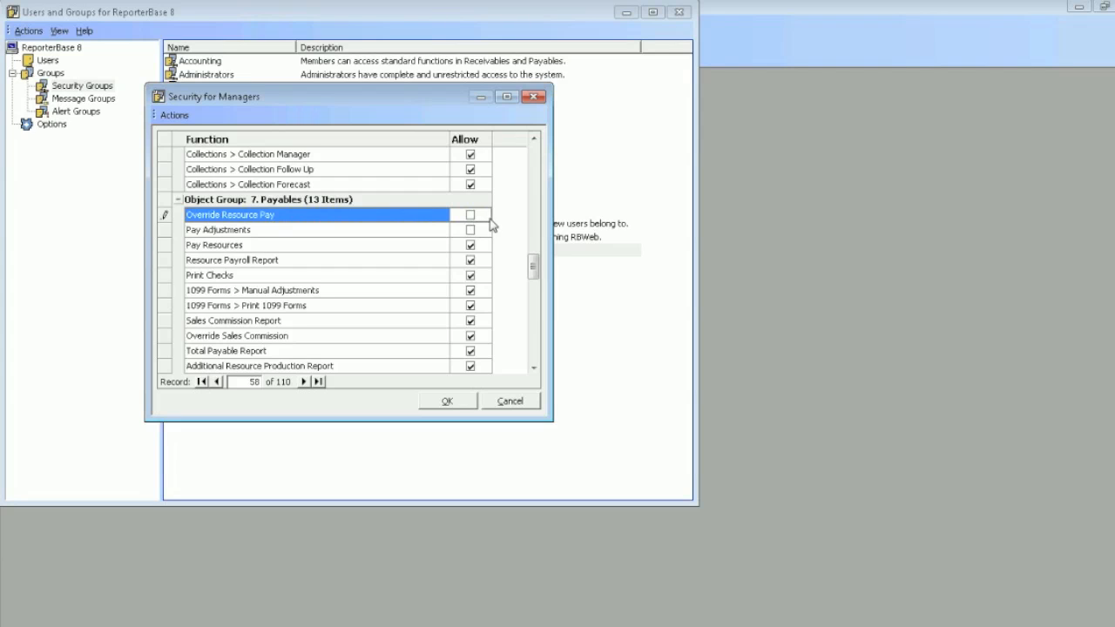
left_click(447, 402)
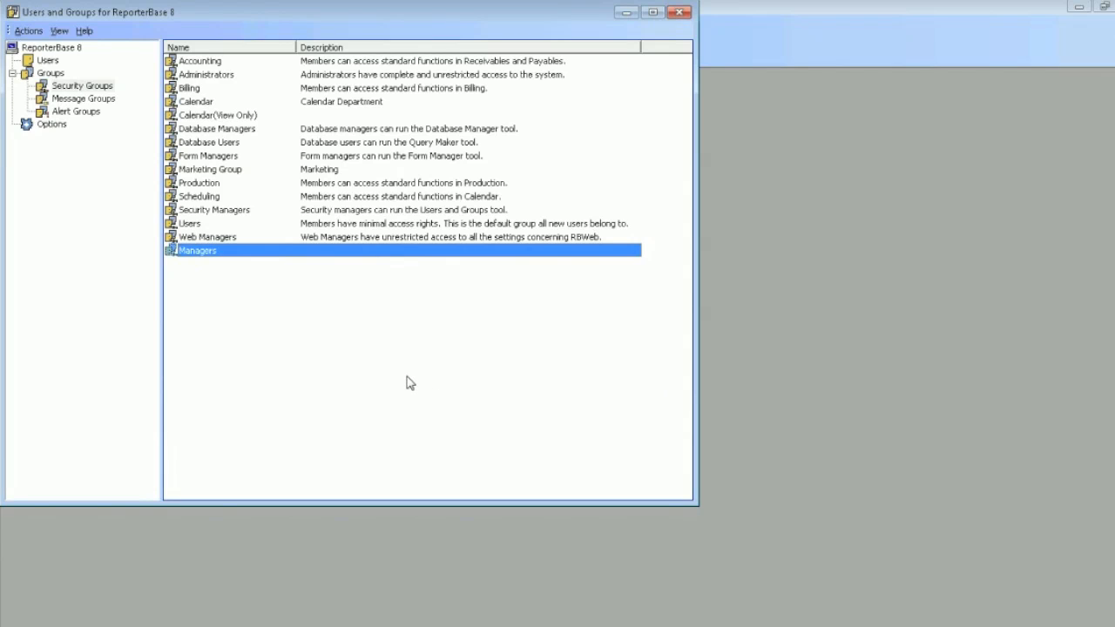
Add the fifth and ninth listed users as members of the Managers security group
right_click(296, 252)
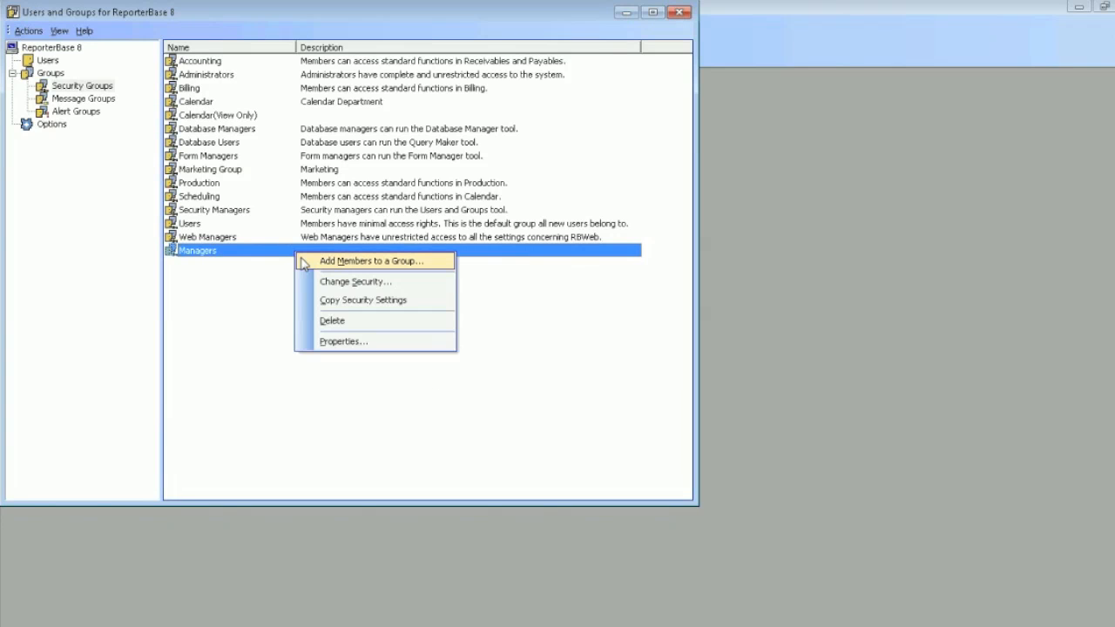
left_click(304, 261)
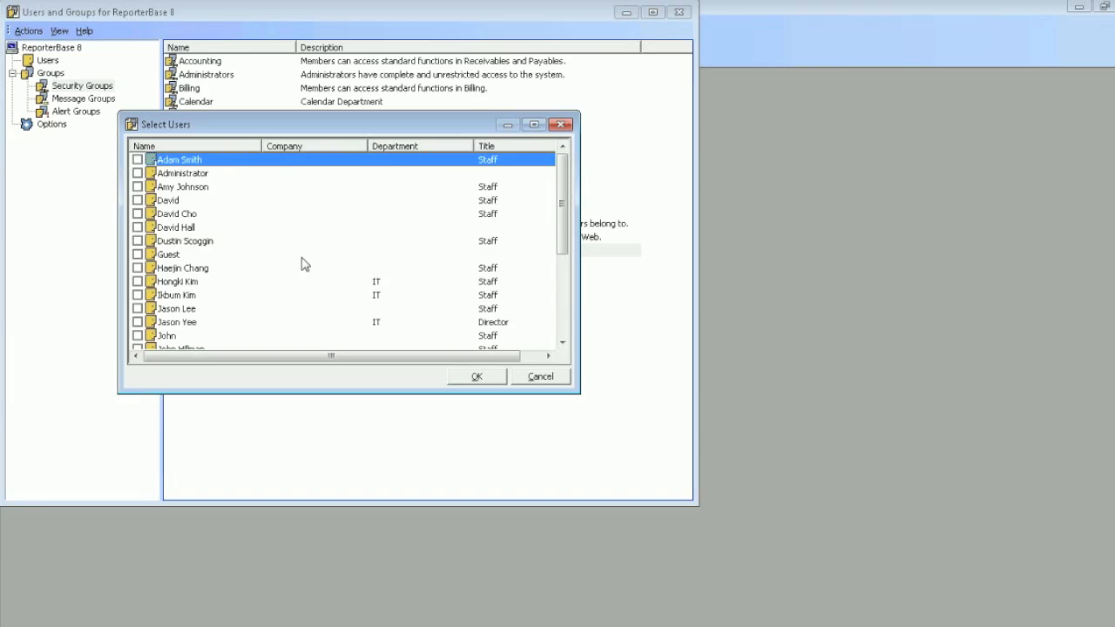
left_click(192, 188)
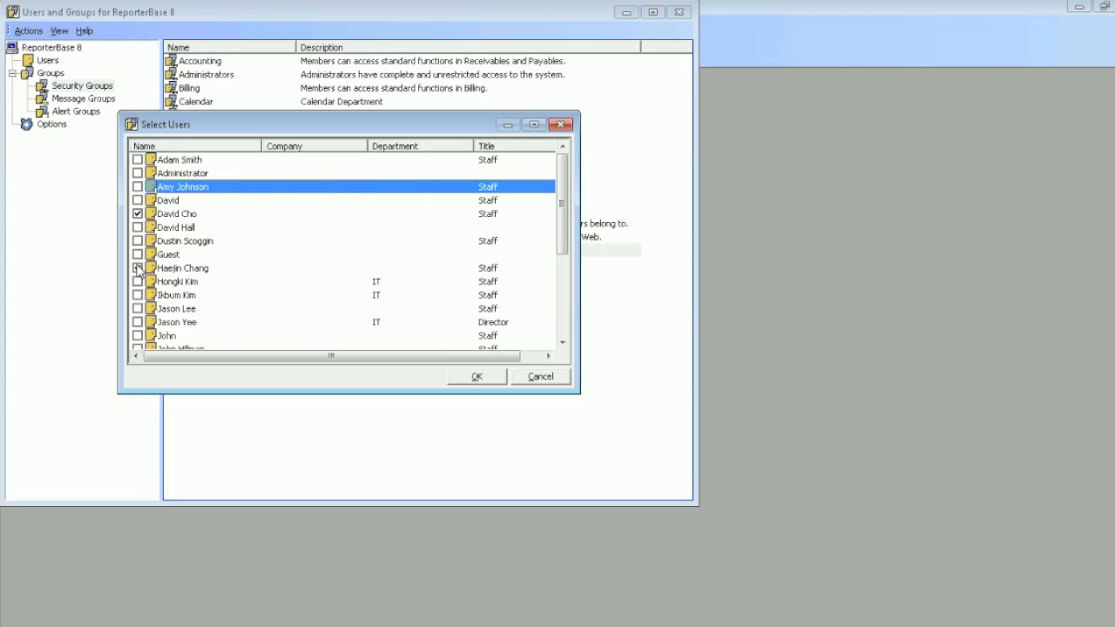
left_click(138, 269)
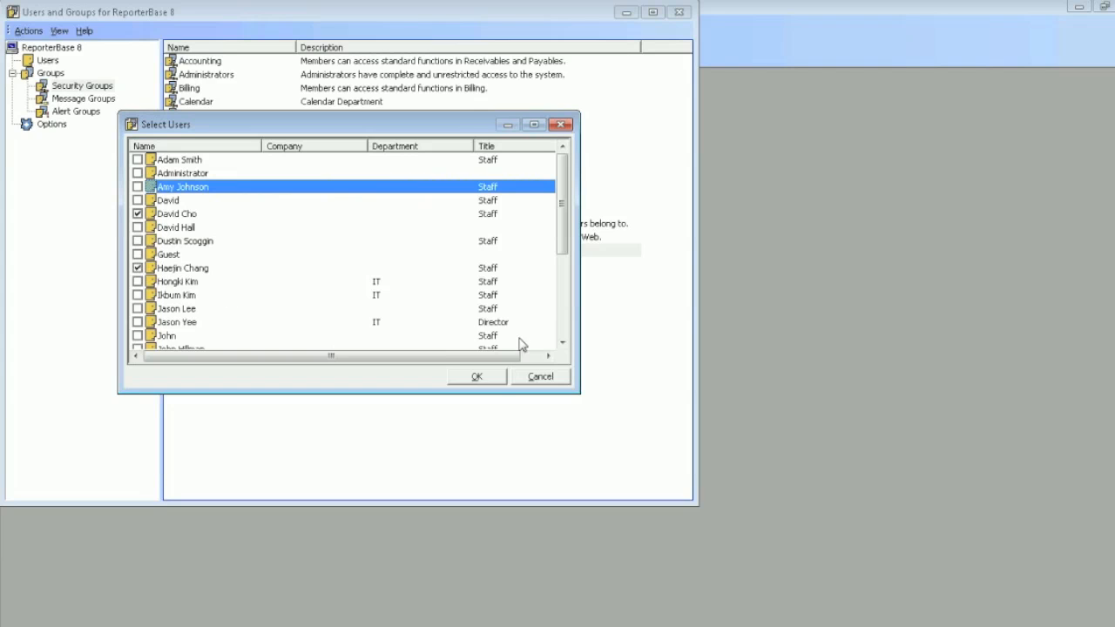
left_click(477, 377)
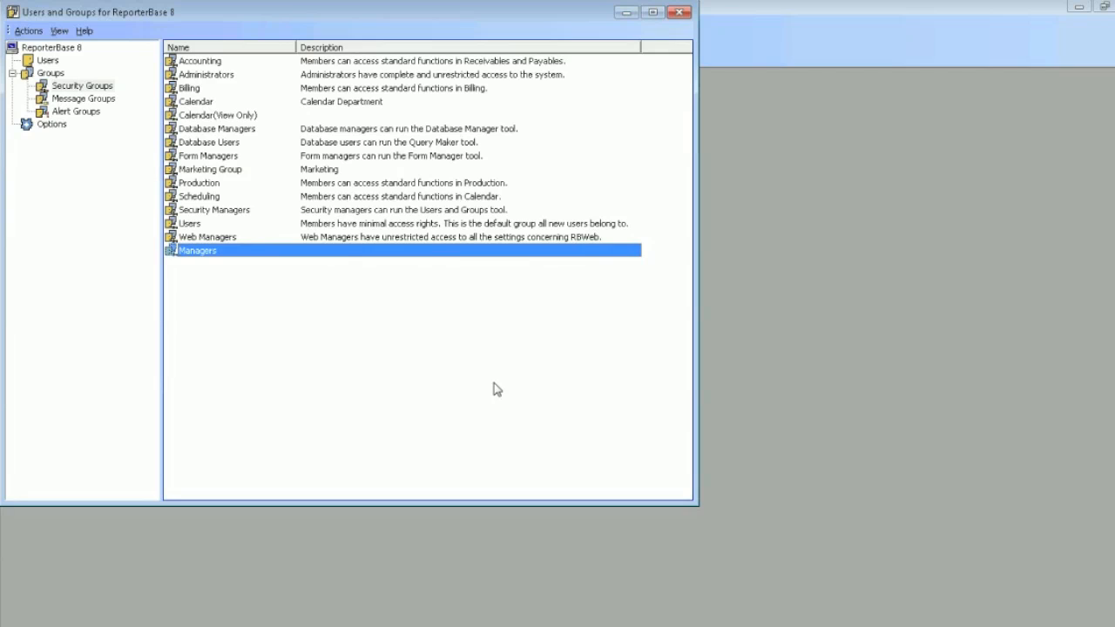
Create a new message group named Billing with the description "Everyone in the Biling Department"
left_click(104, 101)
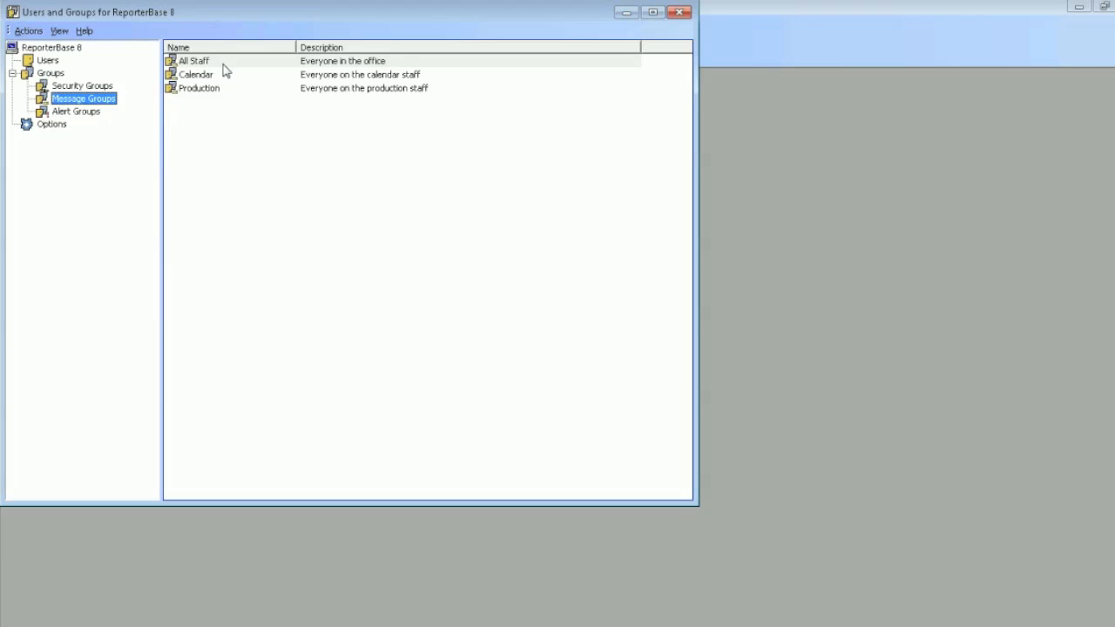
left_click(38, 34)
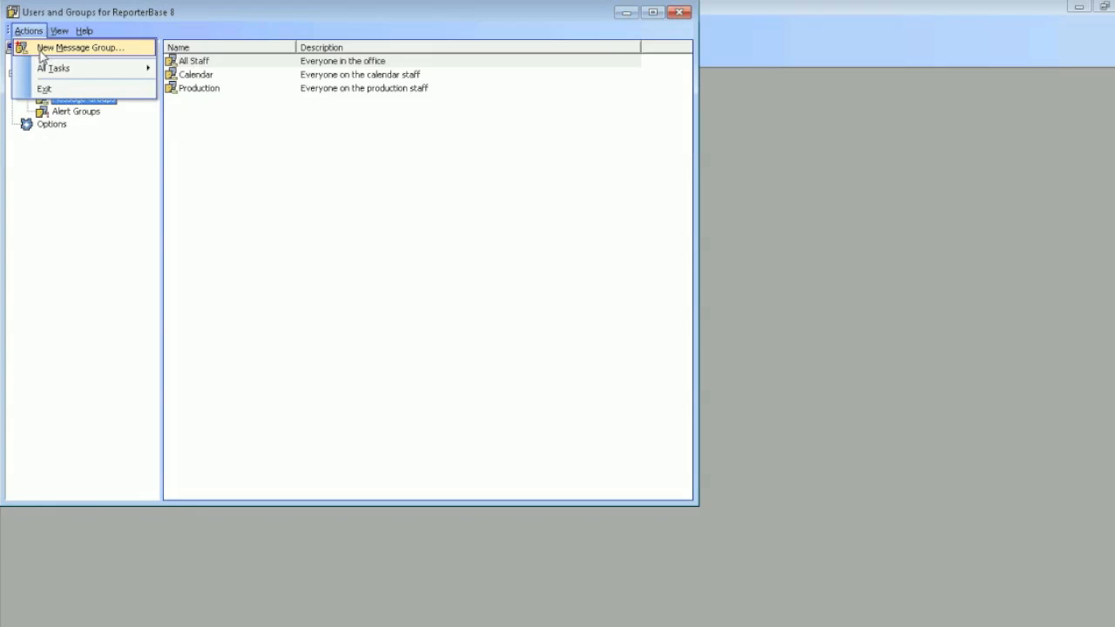
left_click(40, 52)
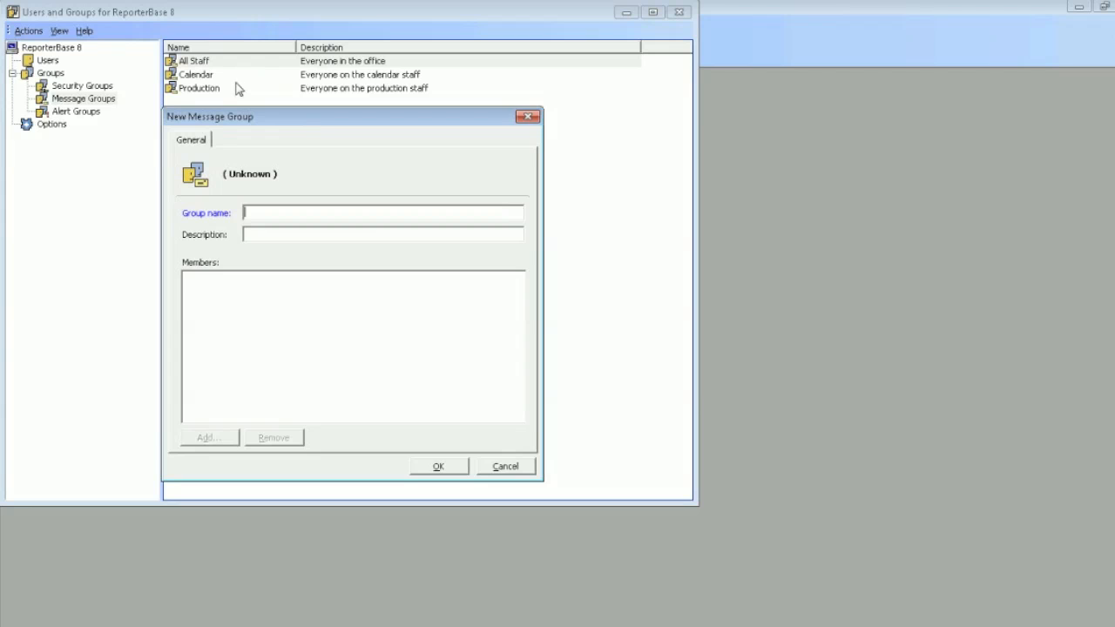
type("Billing")
key("Tab")
type("Everyon")
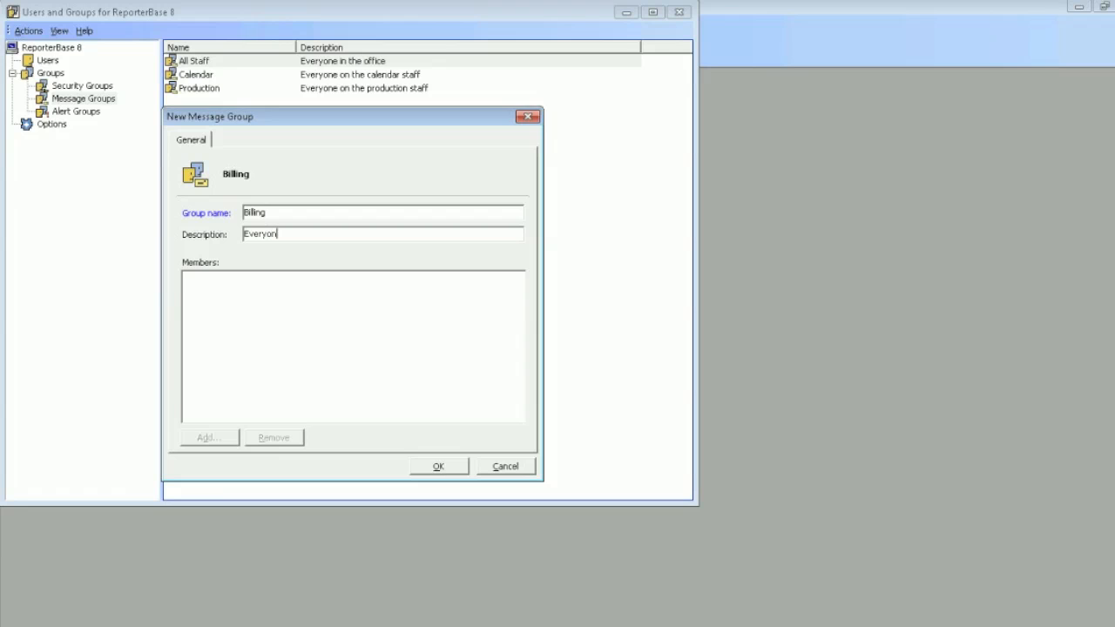
type("e in the Billing Department")
left_click(438, 467)
Review the users available to add to the Billing message group, and close the selection without adding anyone
right_click(202, 104)
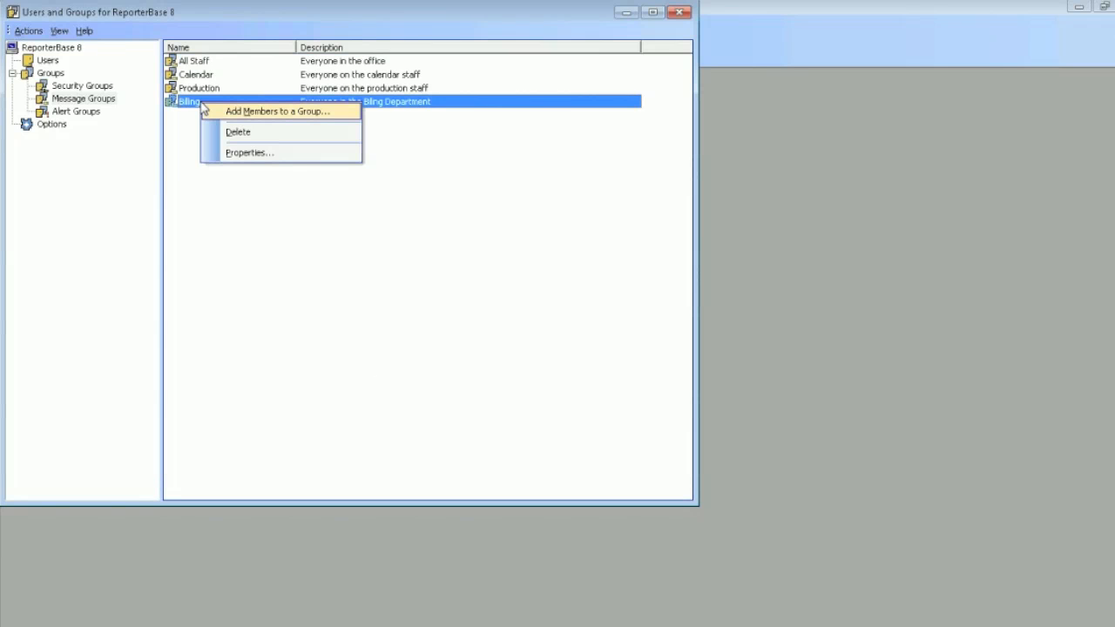
left_click(208, 113)
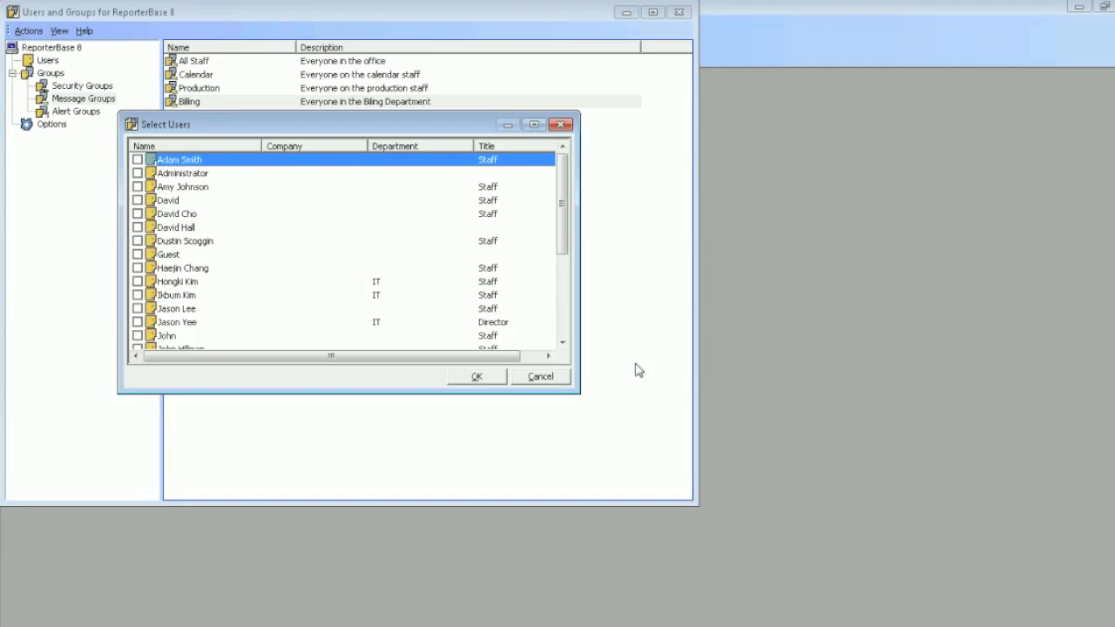
left_click(541, 377)
Review the users available to add to the Assigned Job Cancelled alert group, and close the selection without adding anyone
left_click(88, 114)
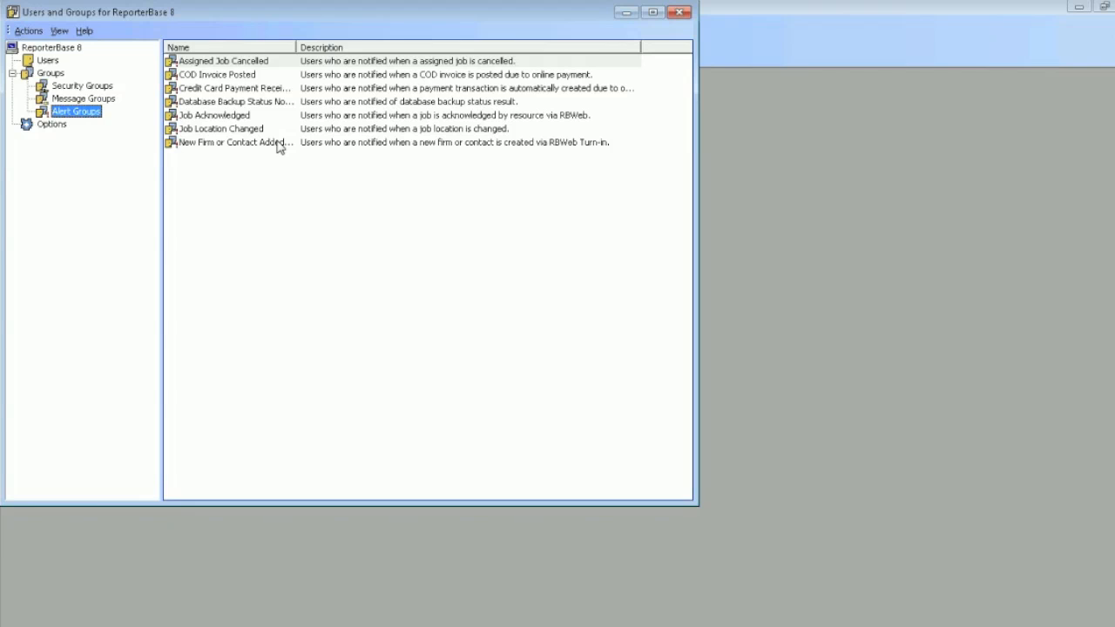
right_click(294, 67)
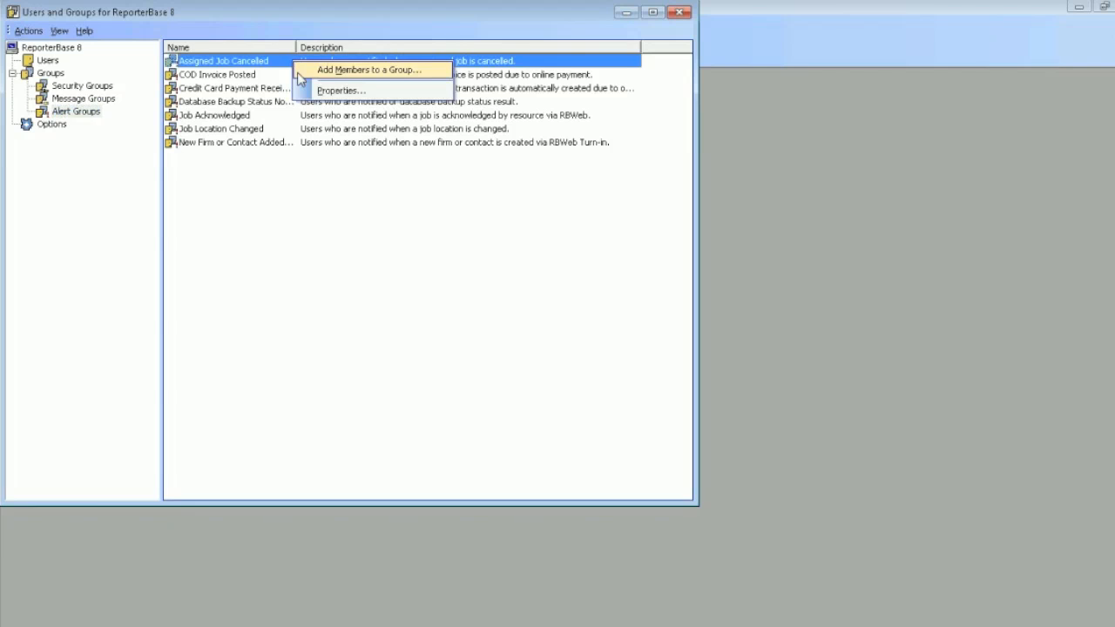
left_click(299, 71)
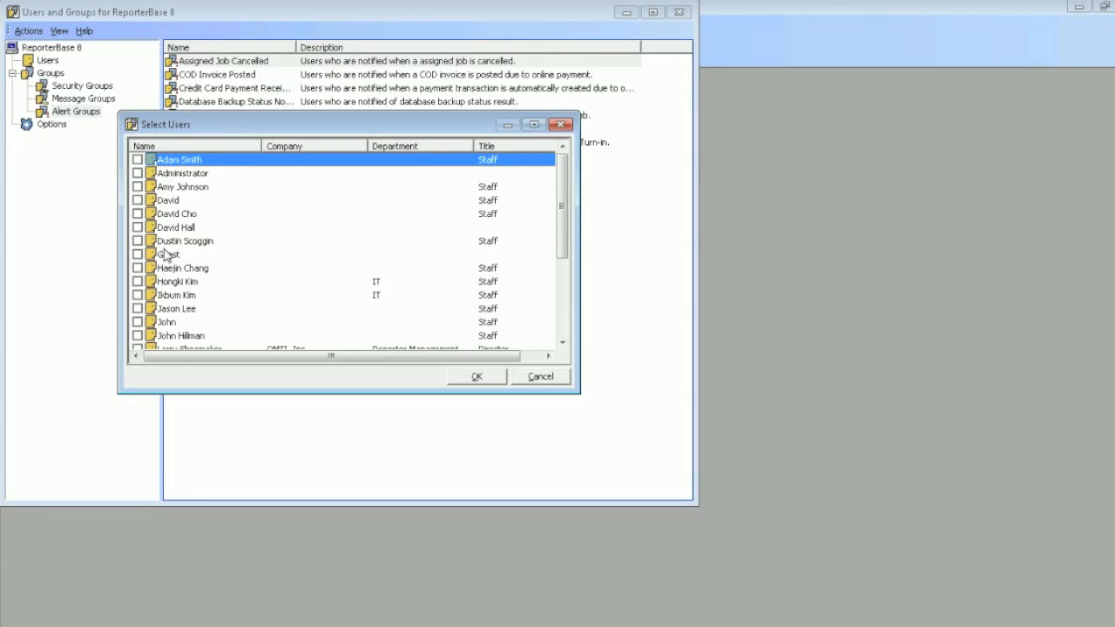
left_click(537, 377)
Go through the remaining alert groups one by one, from COD Invoice Posted to New Firm or Contact Added, reading their descriptions
key("Down")
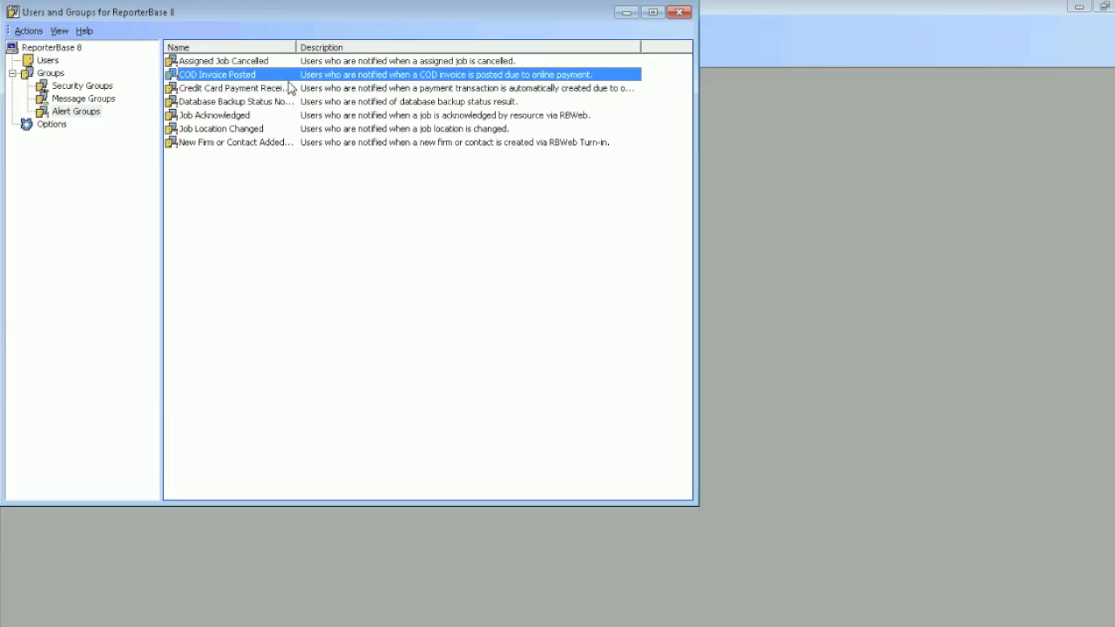
left_click(291, 89)
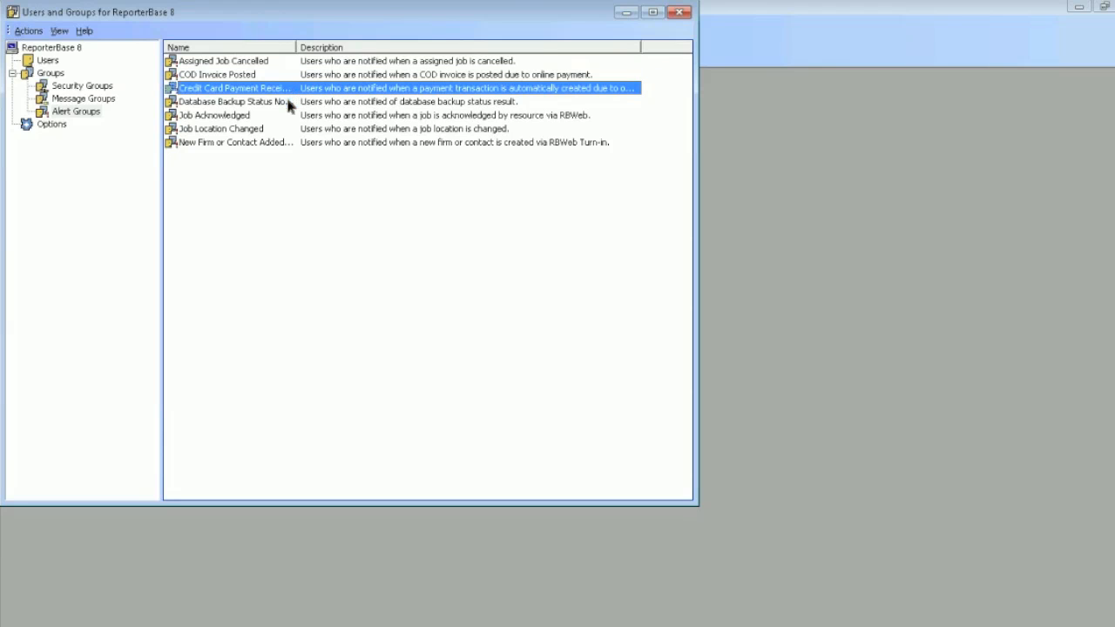
left_click(288, 103)
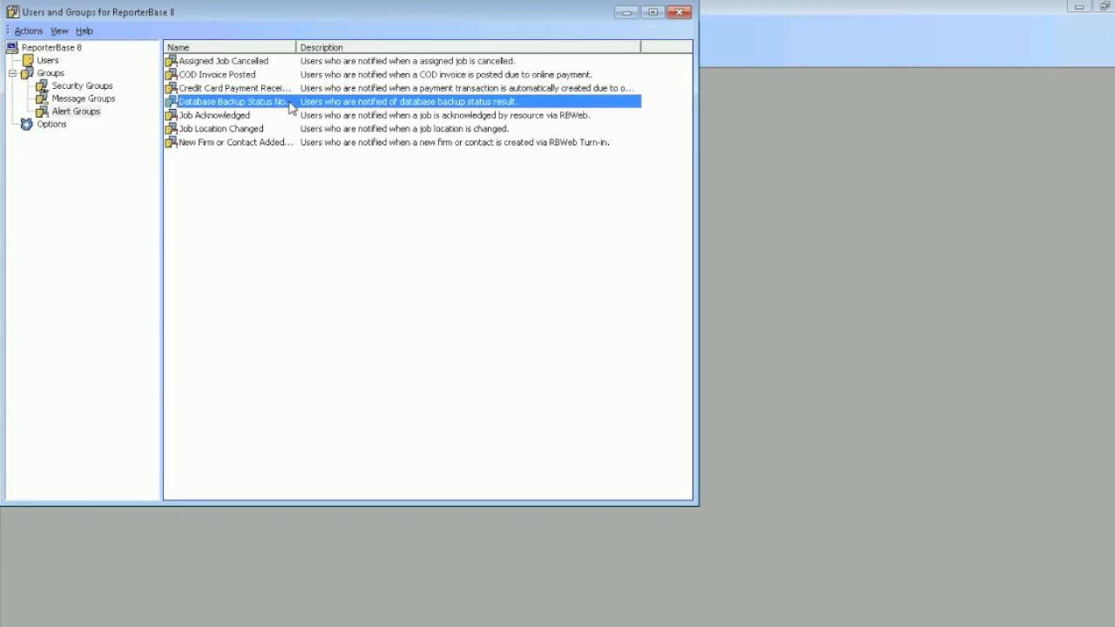
left_click(290, 116)
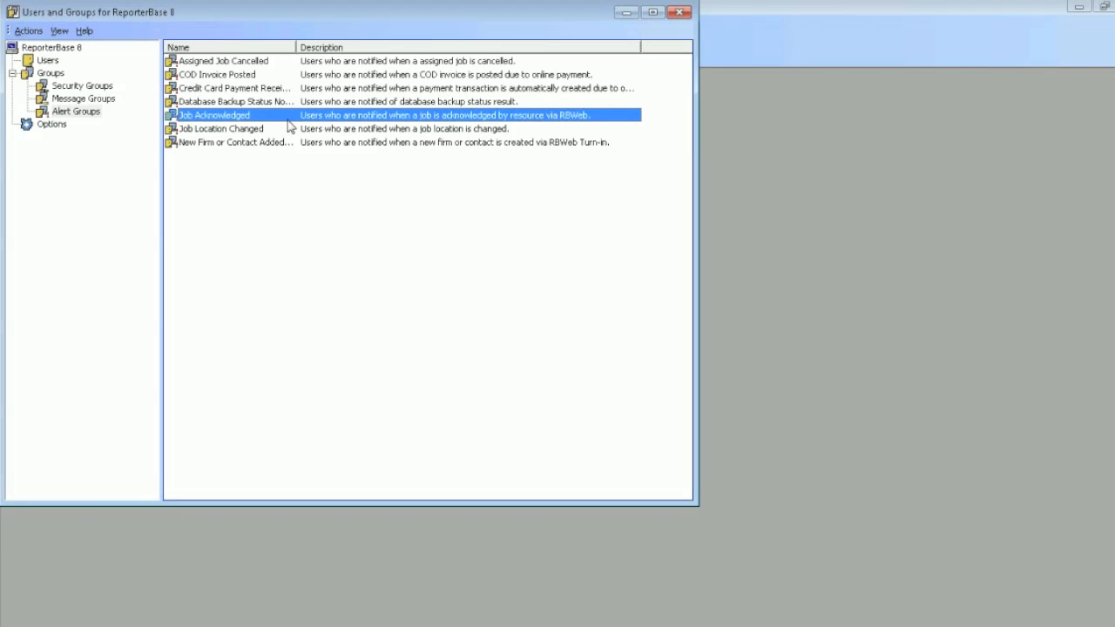
left_click(288, 129)
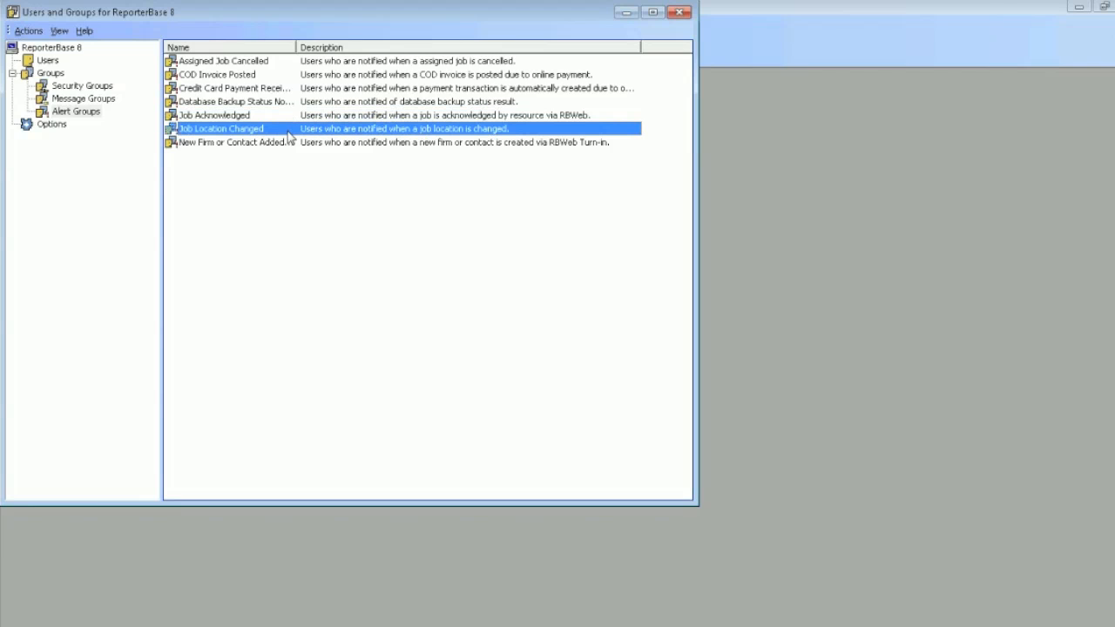
left_click(291, 144)
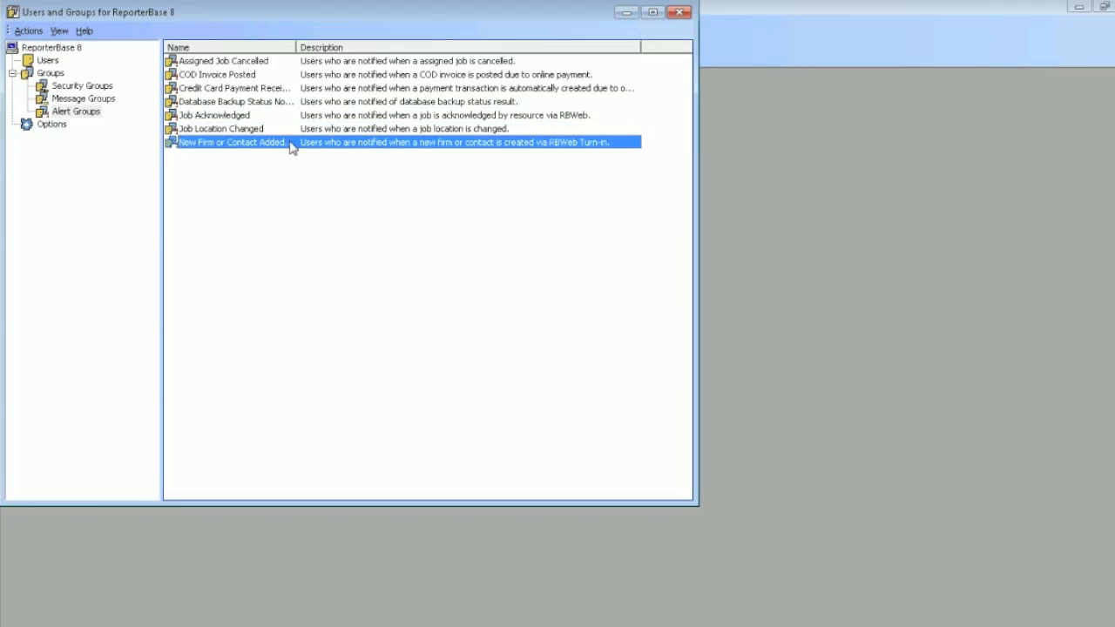